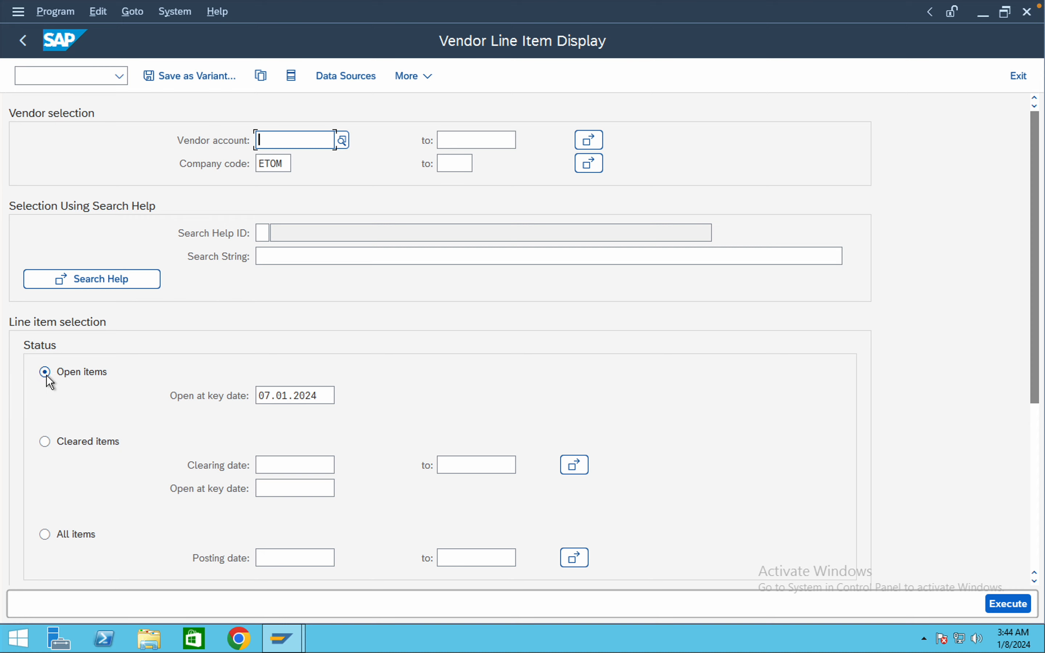
# - Display the open and the cleared vendor line items for company code ETOM, look through the list, and return to the selection
pyautogui.click(1006, 604)
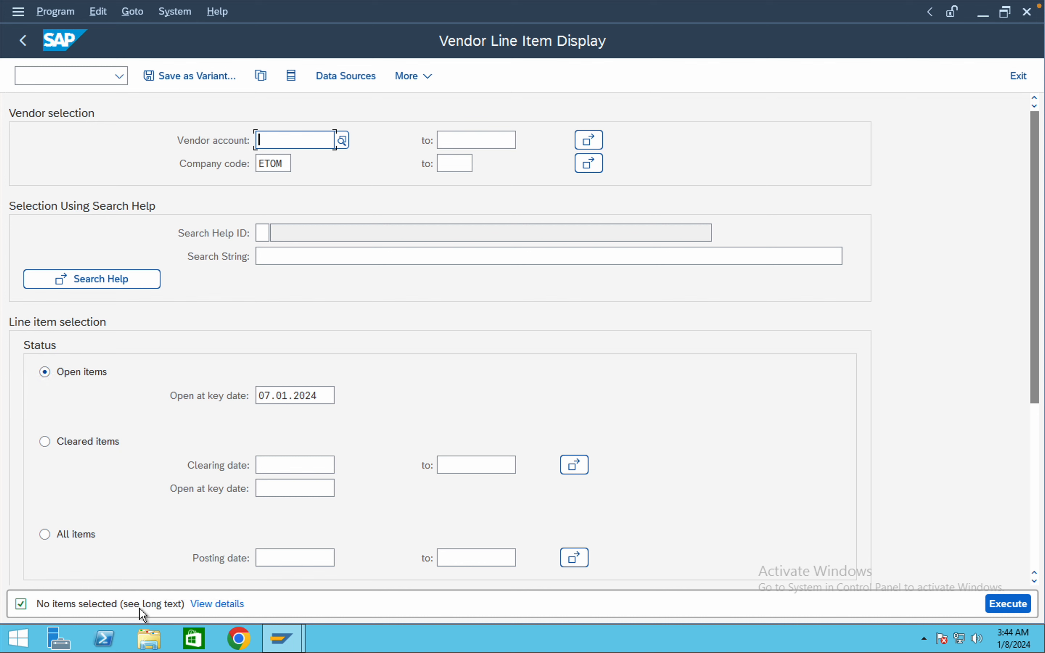
pyautogui.click(45, 441)
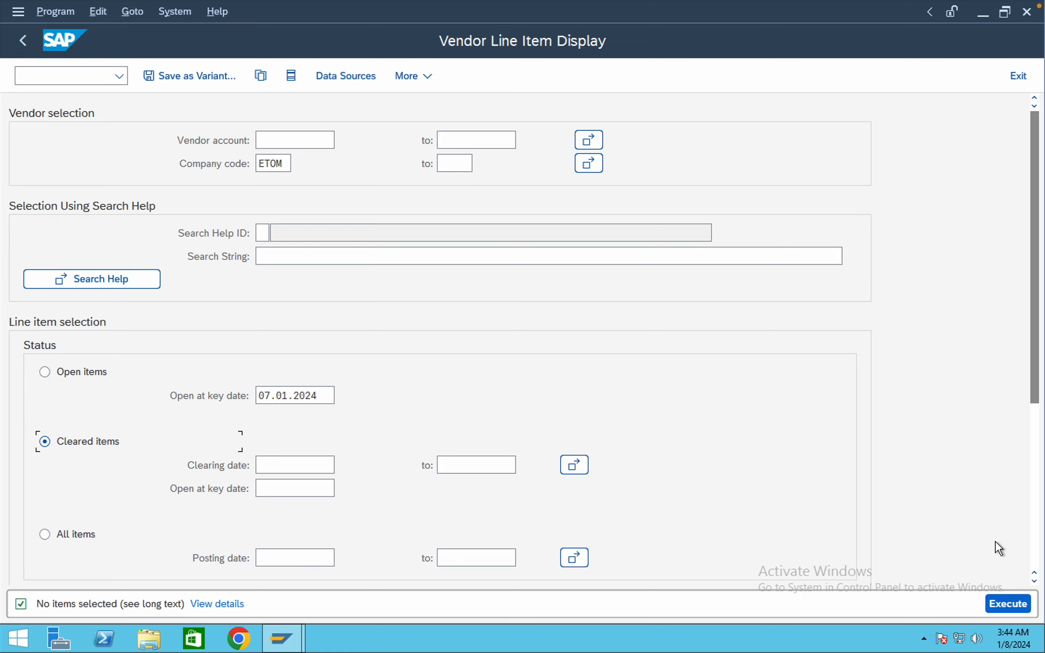
pyautogui.click(1011, 600)
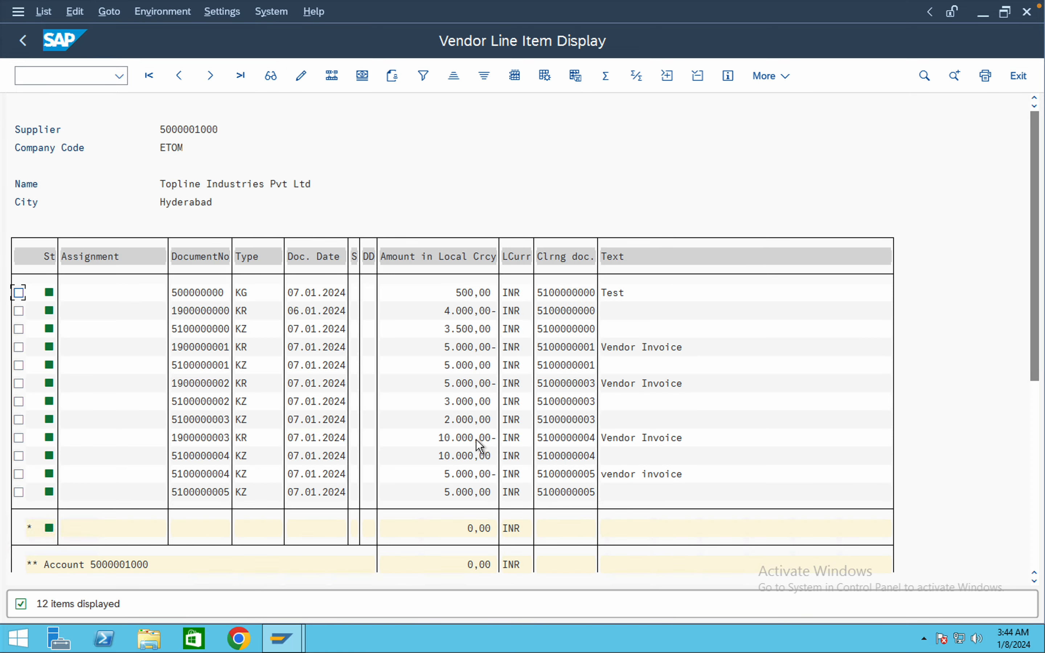
pyautogui.scroll(-5, 476, 440)
pyautogui.scroll(5, 475, 440)
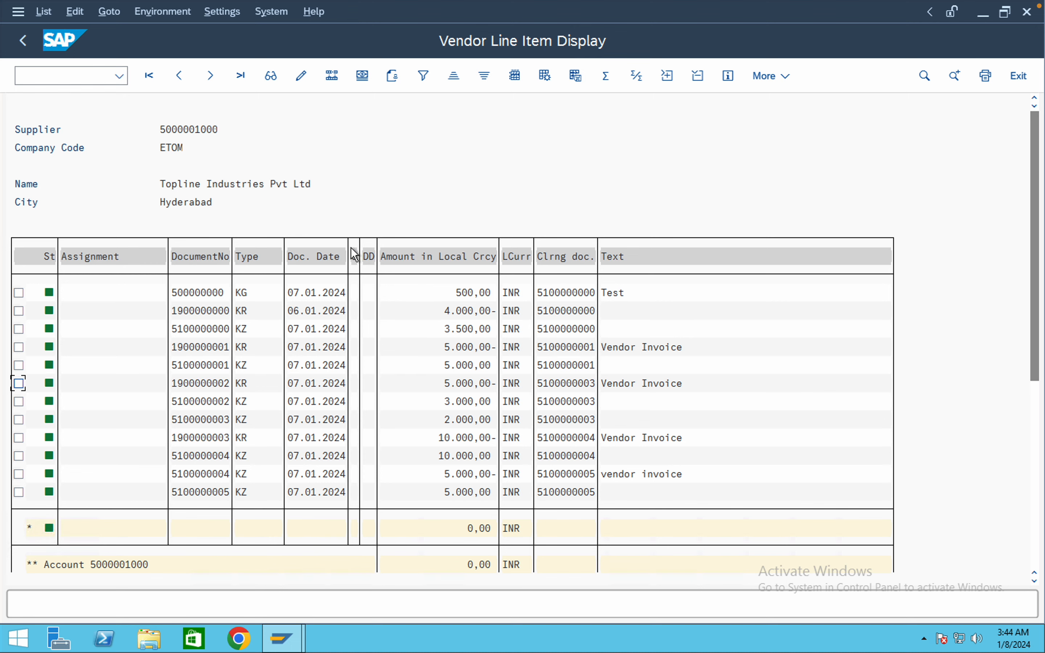
pyautogui.click(22, 41)
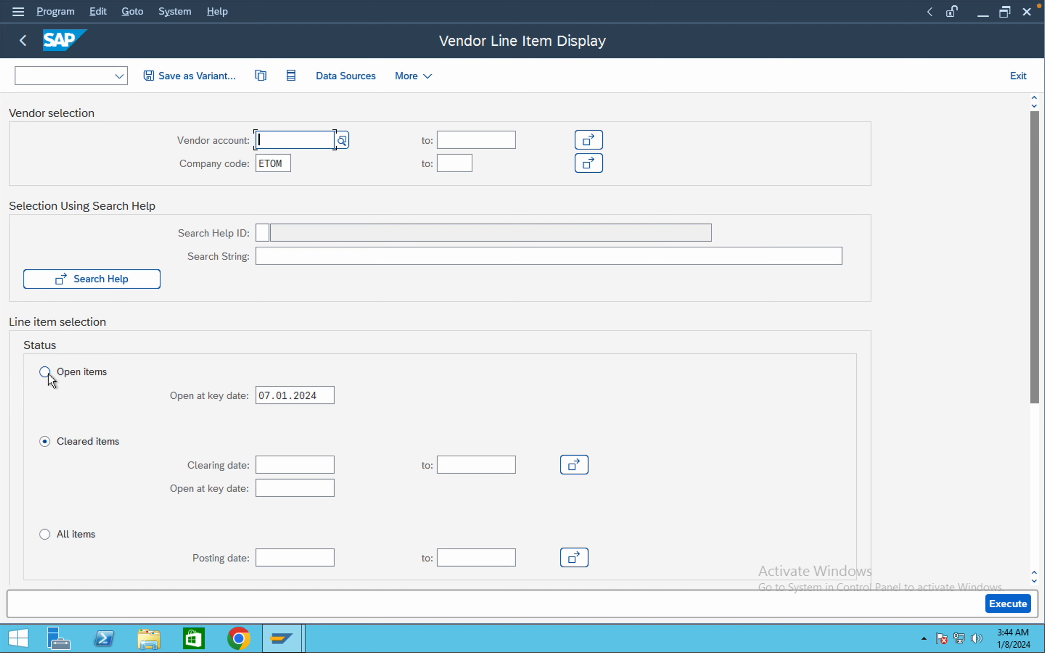
# - Leave the line item display and open transaction FB60 for entering a vendor invoice
pyautogui.click(64, 80)
pyautogui.write('/n')
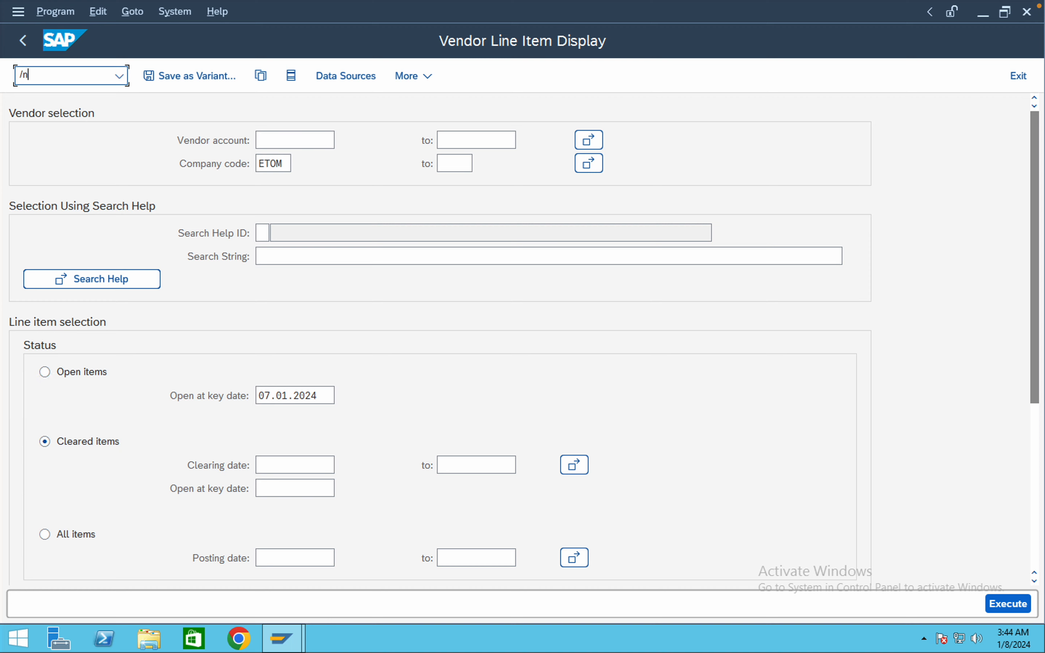
pyautogui.write('fb60')
pyautogui.press('Return')
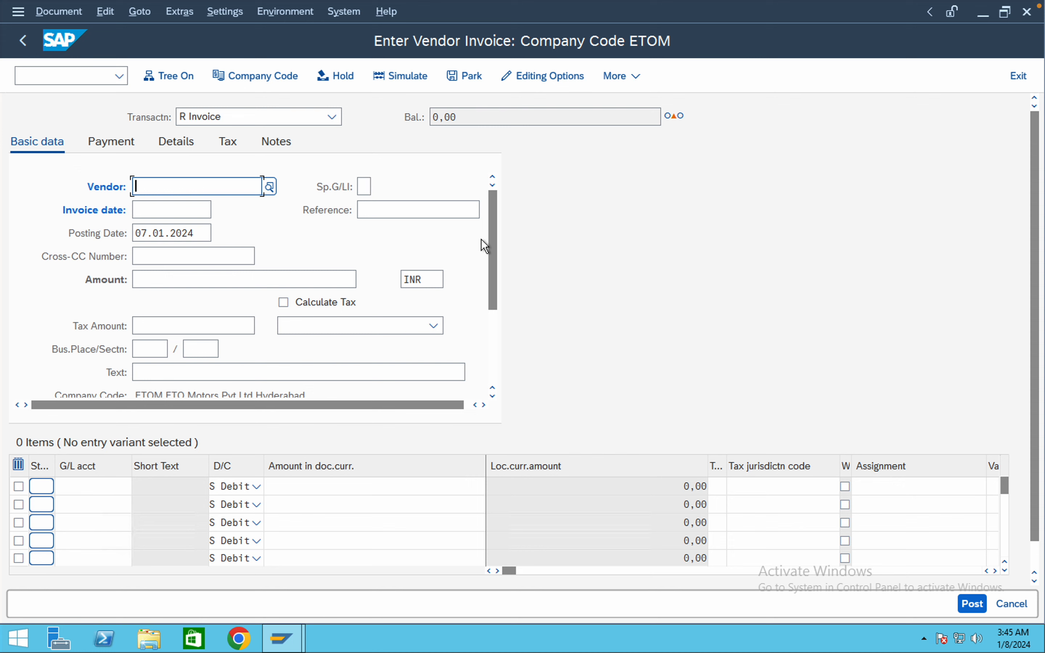
# - Find the suppliers by company code ETOM and choose Topline Industries Pvt Ltd as the invoice vendor
pyautogui.moveTo(489, 225); pyautogui.dragTo(491, 294)
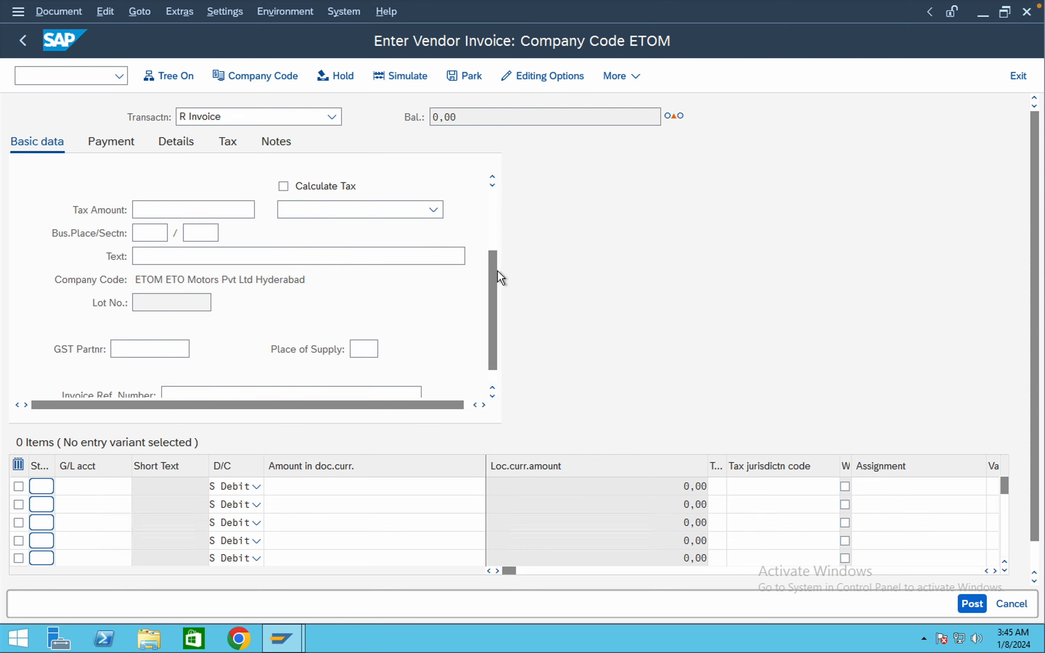
pyautogui.moveTo(497, 271); pyautogui.dragTo(494, 186)
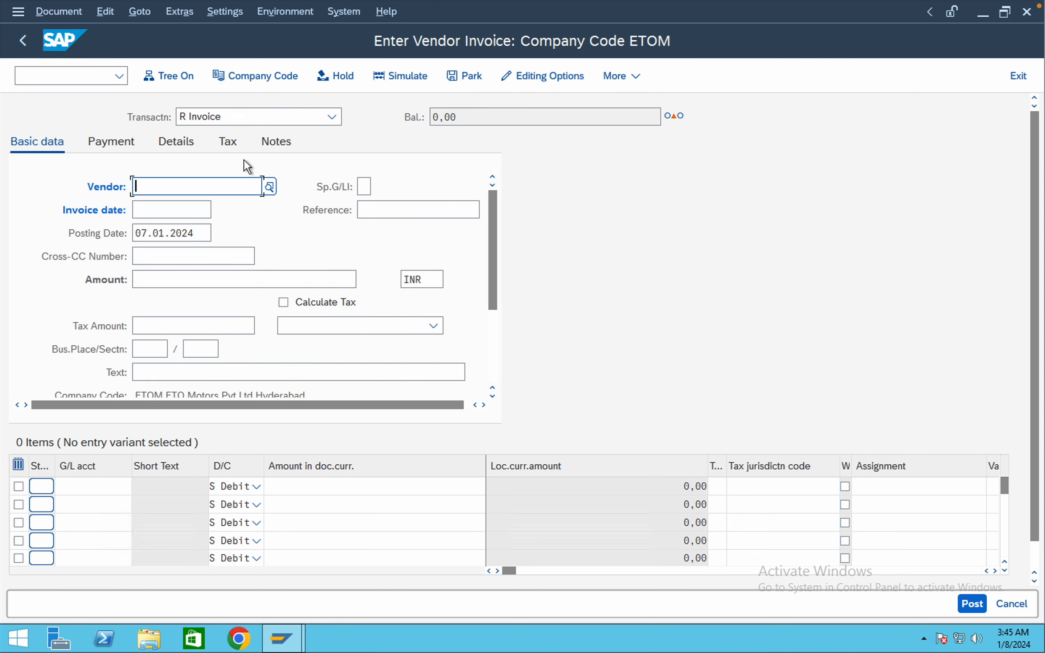
pyautogui.click(270, 187)
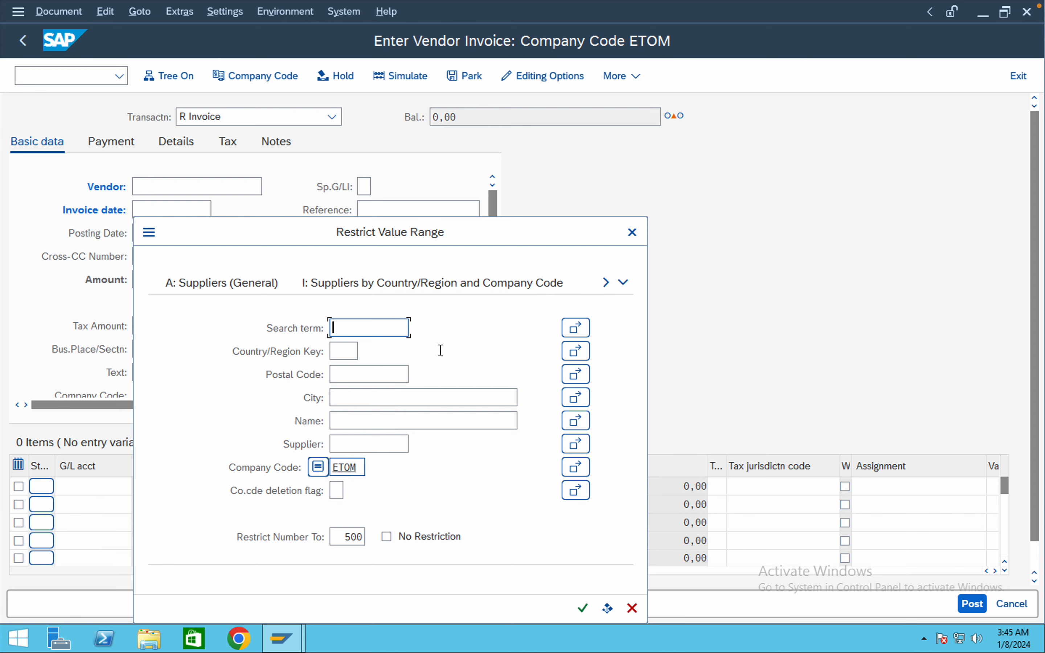
pyautogui.click(624, 283)
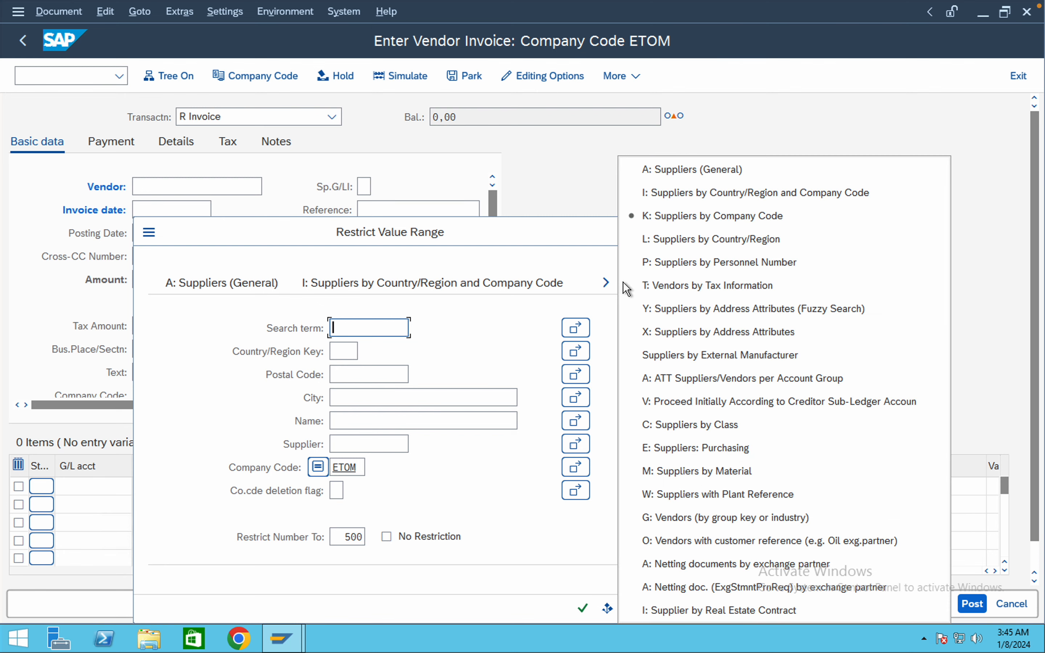
pyautogui.click(739, 218)
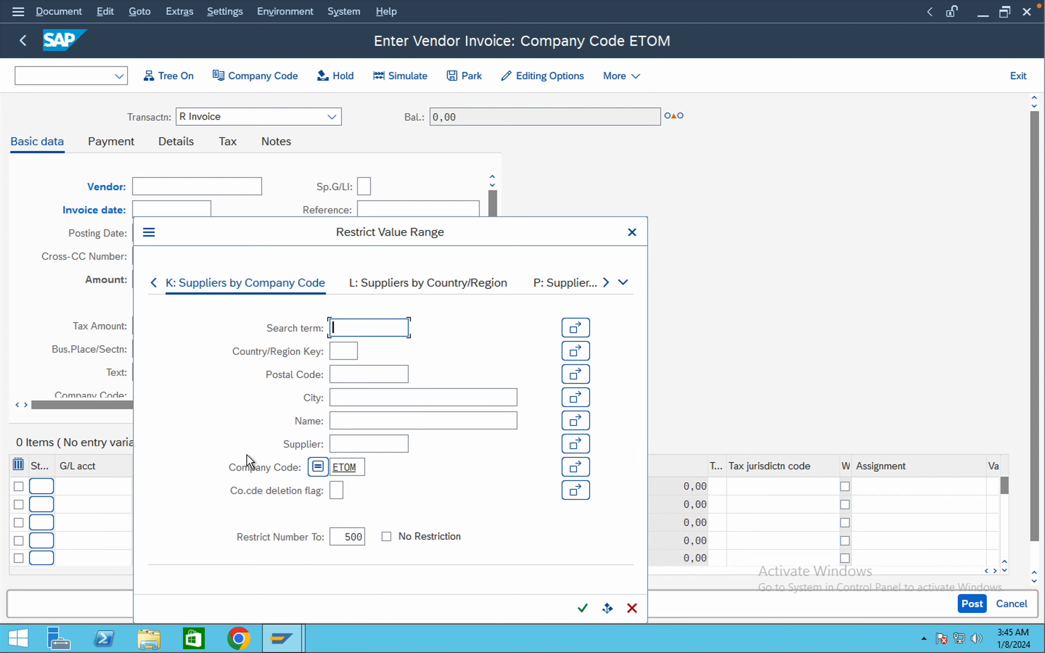
pyautogui.click(584, 610)
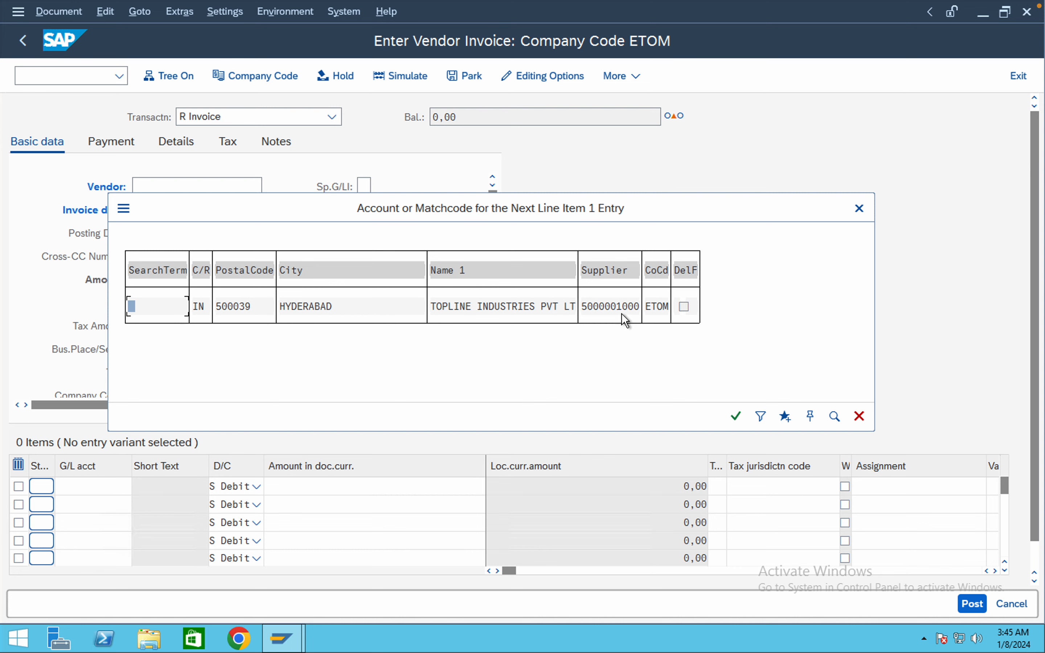
pyautogui.doubleClick(609, 308)
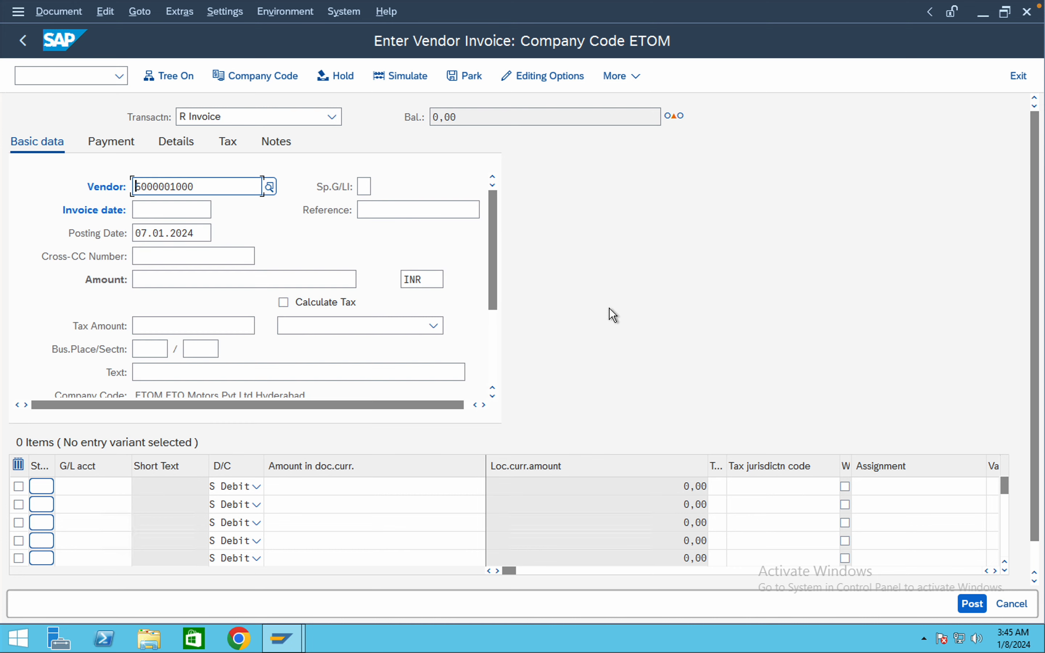
# - Set the invoice date to 07.01.2024, the amount to 5000 and the text to Vendor Invoice
pyautogui.click(158, 211)
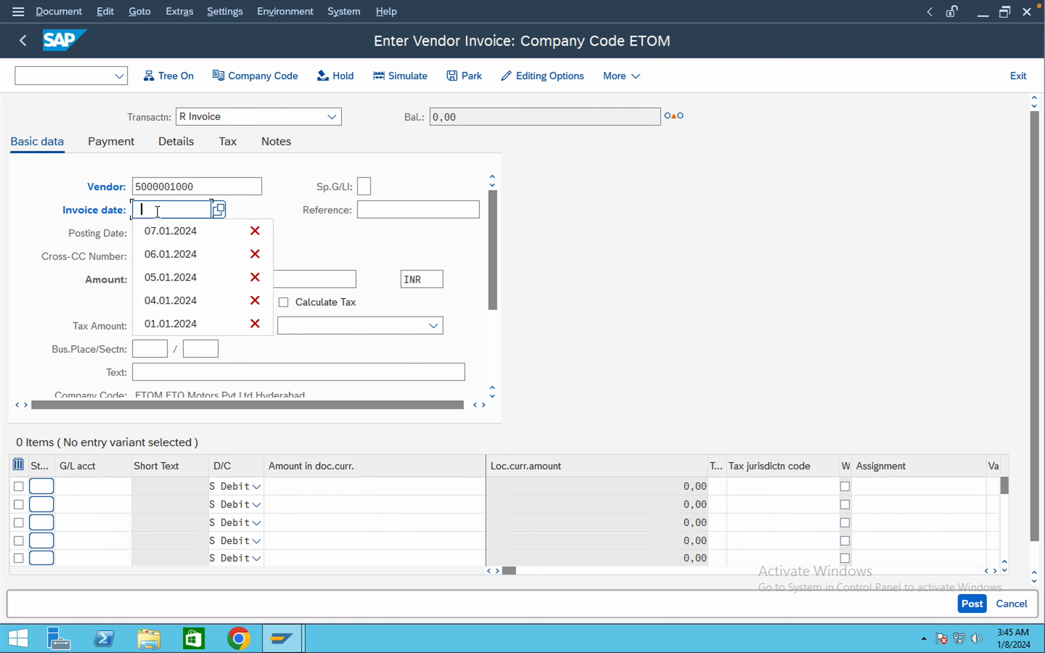
pyautogui.click(161, 239)
pyautogui.click(156, 279)
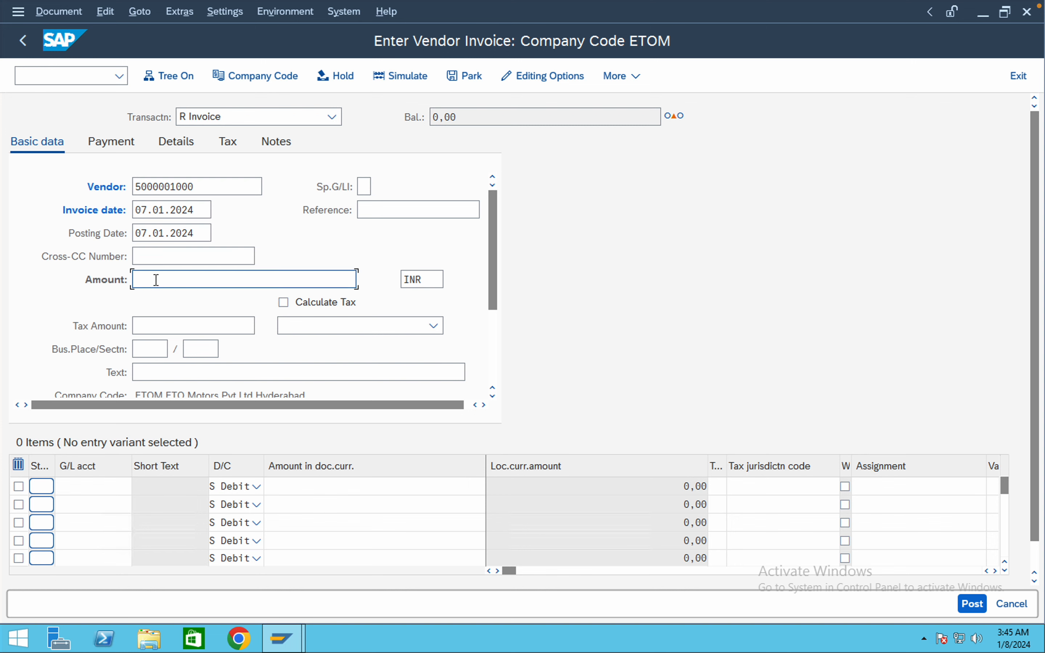
pyautogui.write('5000')
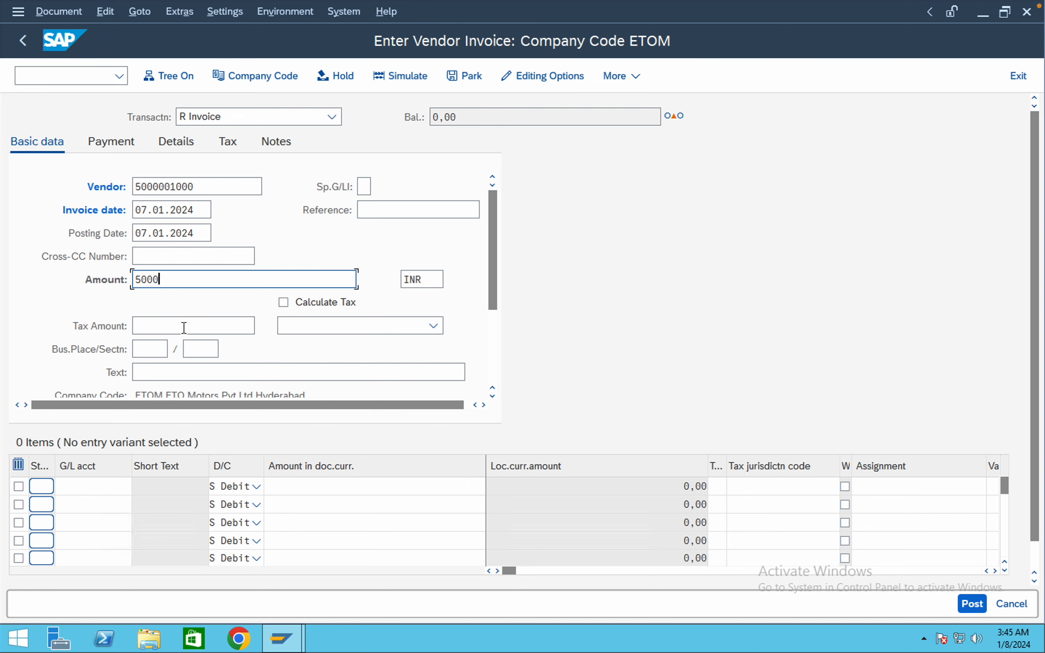
pyautogui.click(182, 373)
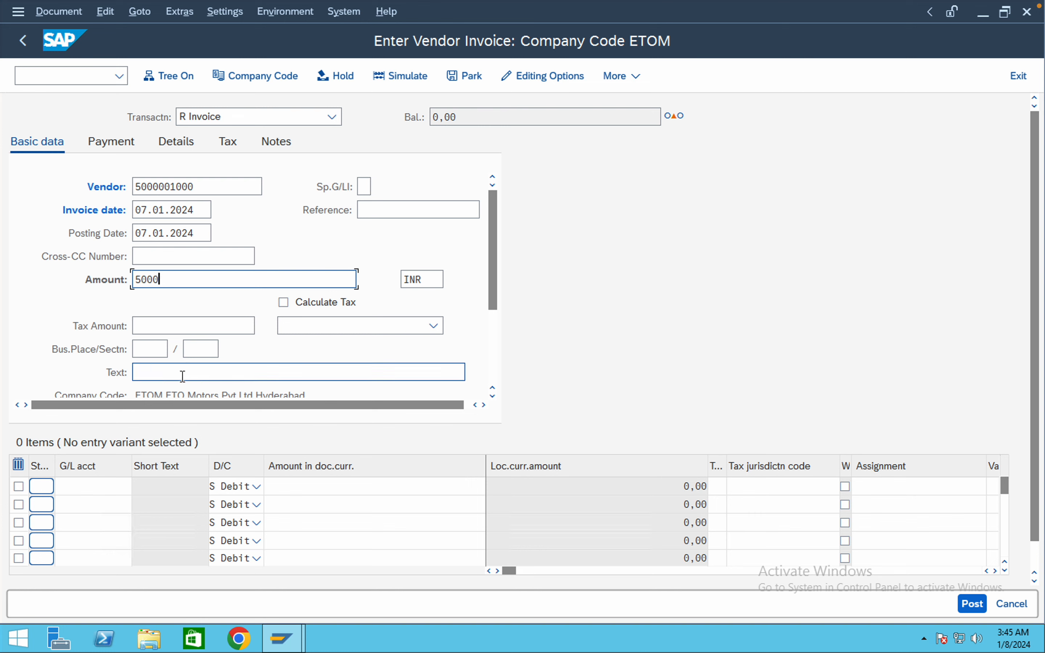
pyautogui.click(182, 394)
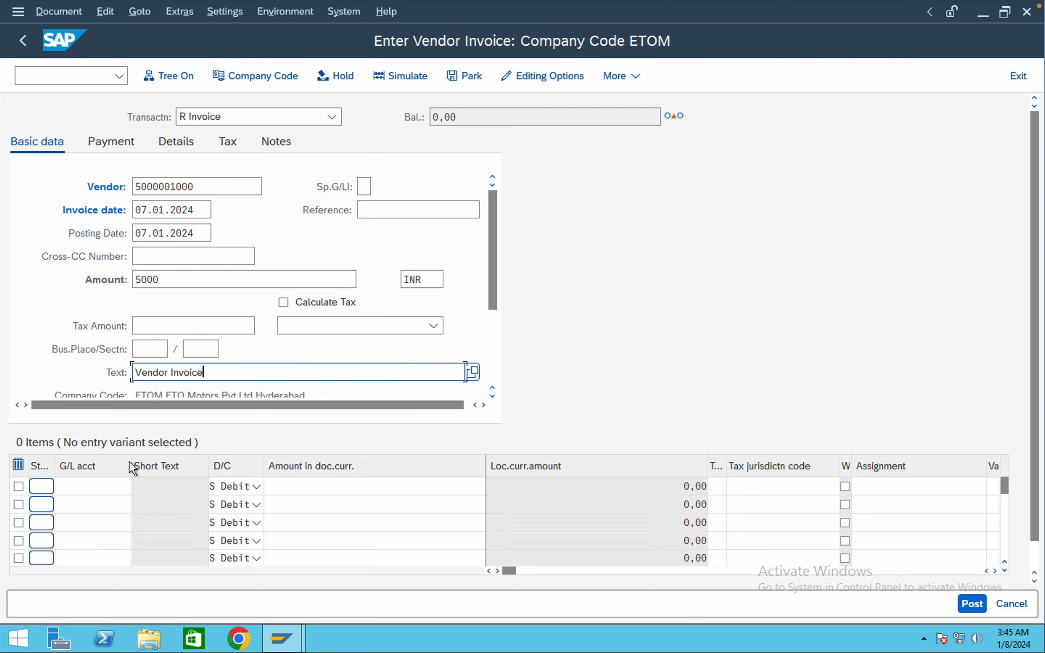
# - Look up the general ledger accounts of chart ETOM and assign Rent Account to the first line item
pyautogui.click(104, 485)
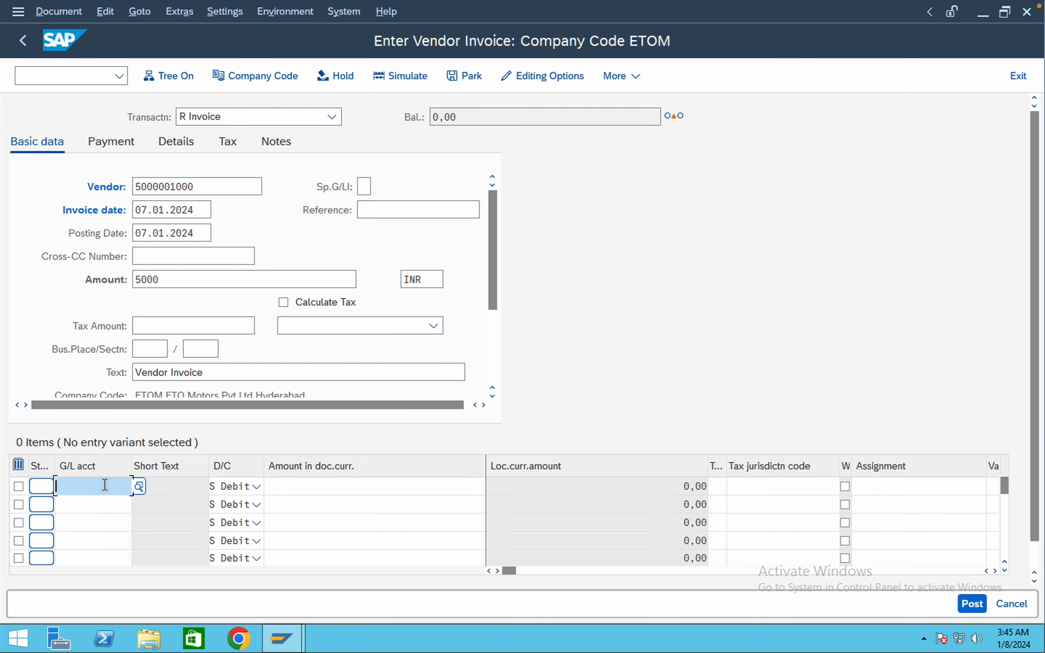
pyautogui.click(139, 486)
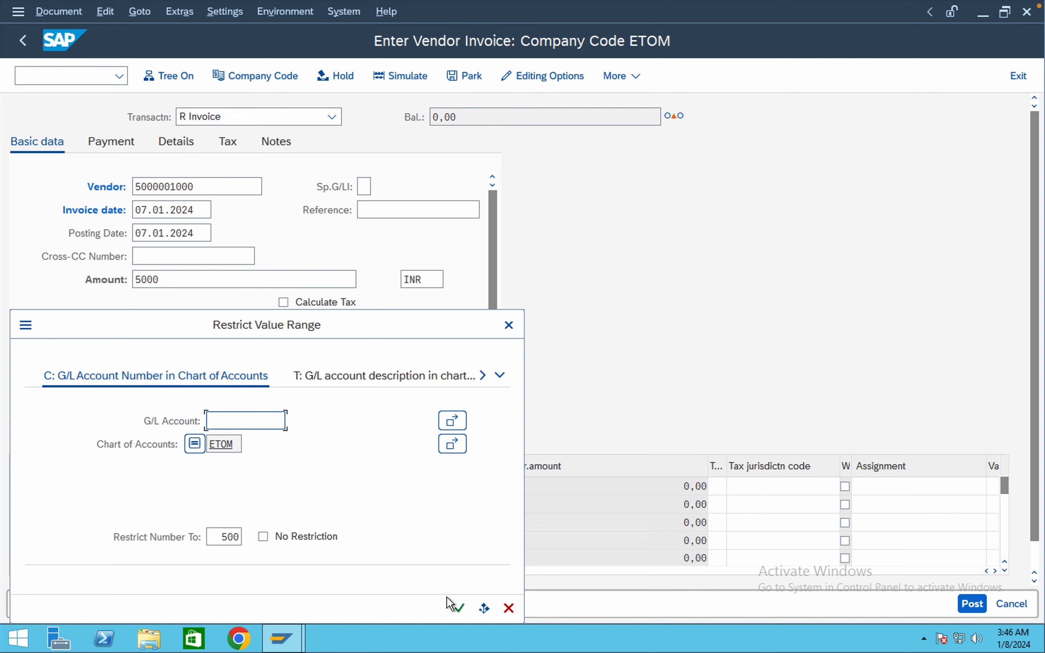
pyautogui.moveTo(246, 318); pyautogui.dragTo(285, 249)
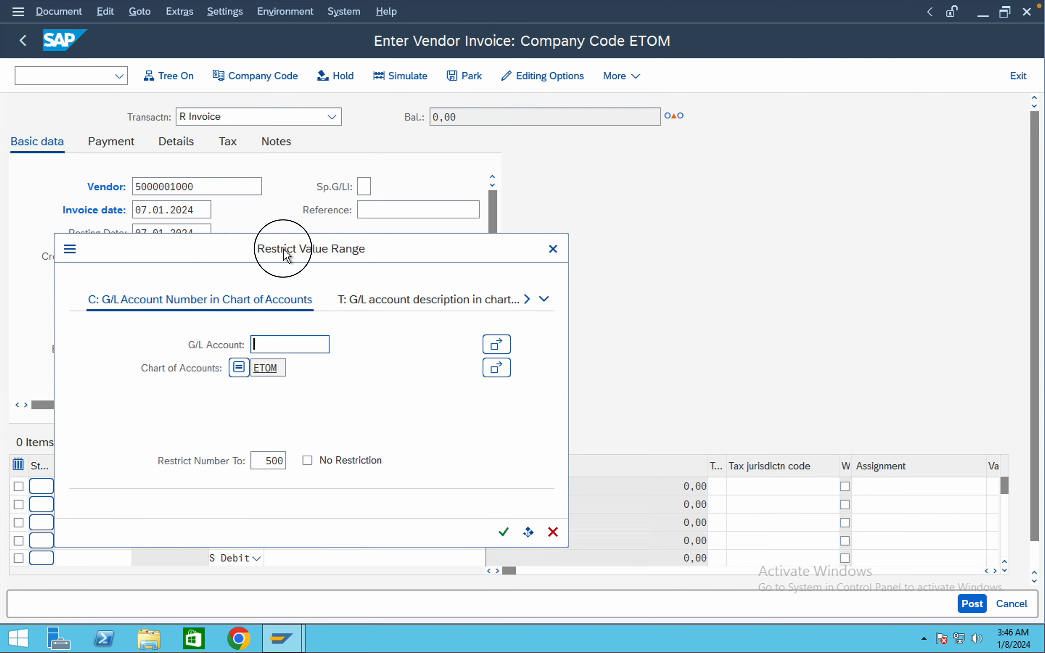
pyautogui.click(503, 532)
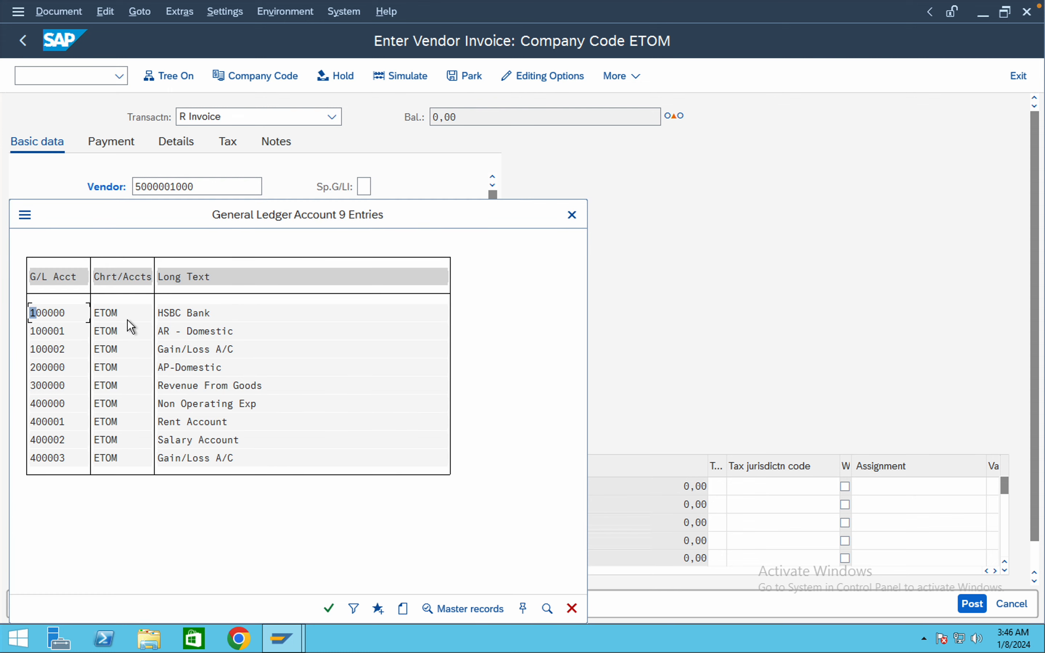
pyautogui.click(78, 421)
pyautogui.doubleClick(79, 422)
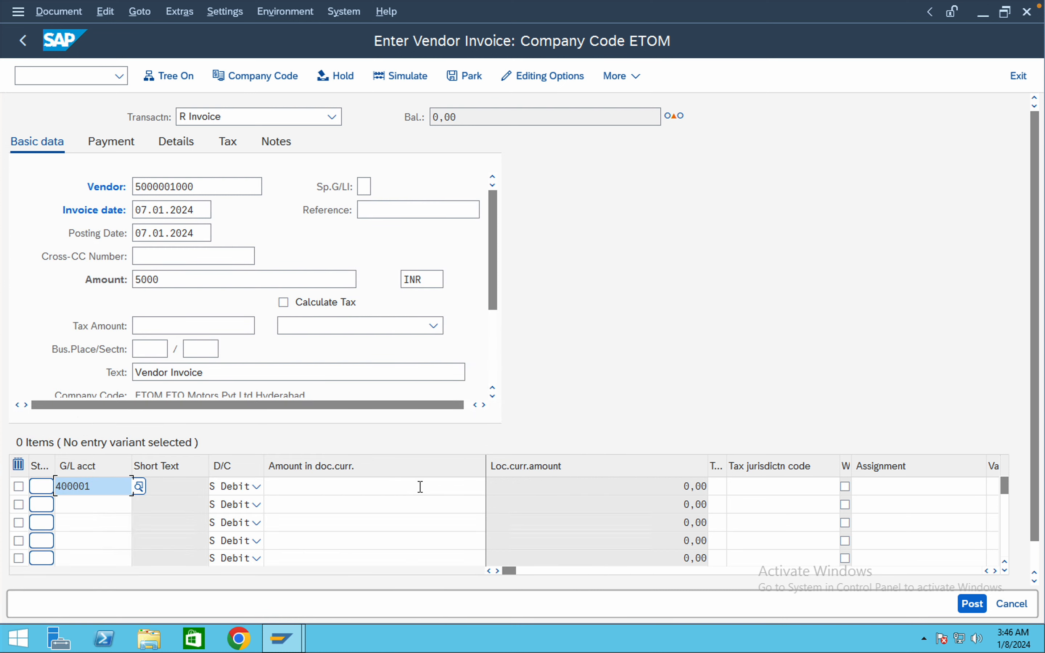
# - Set the first line item's amount in document currency to 5000
pyautogui.click(431, 488)
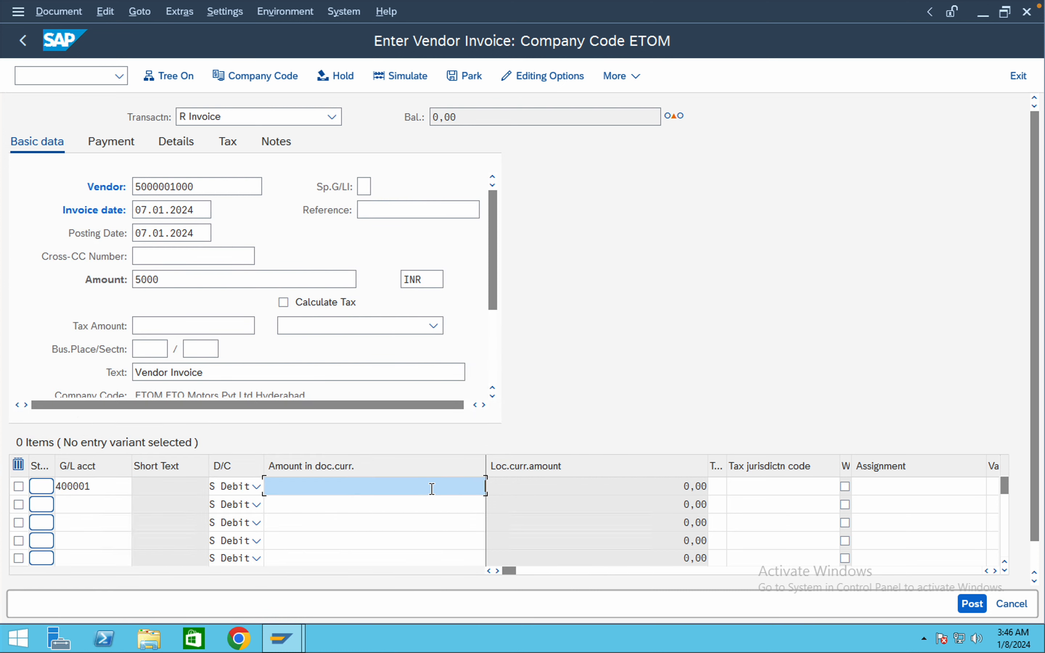
pyautogui.write('5')
pyautogui.click(384, 507)
# - Assign cost center BUS MARKET to the Rent Account line item and confirm the entries
pyautogui.press('Tab')
pyautogui.press('Tab')
pyautogui.press('Tab')
pyautogui.press('Tab')
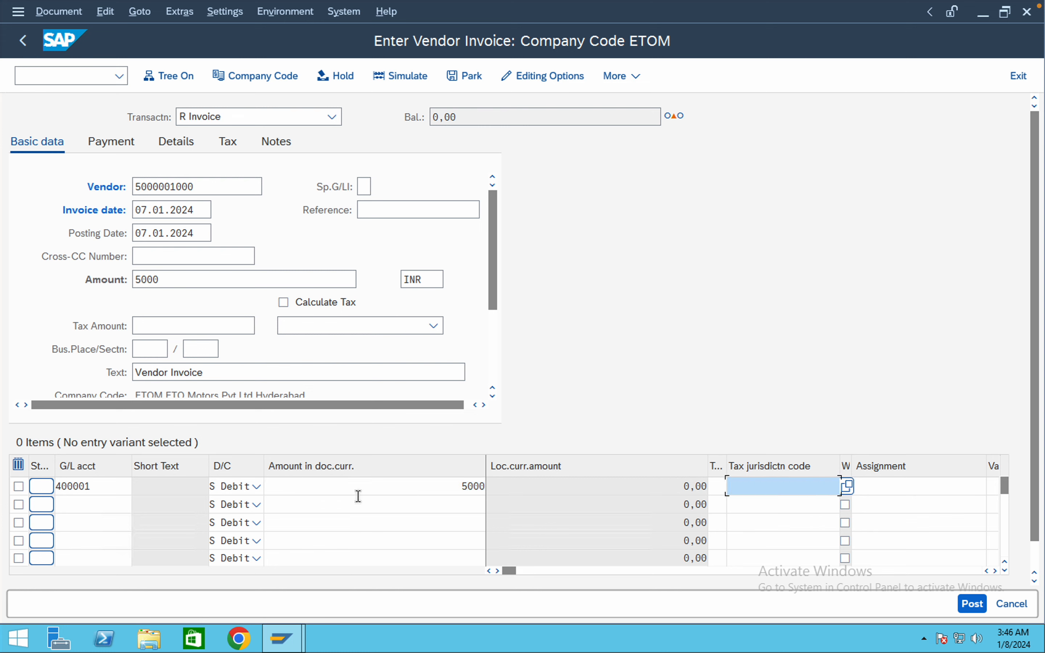
pyautogui.press('Tab')
pyautogui.press('Tab')
pyautogui.press('Tab')
pyautogui.press('Tab')
pyautogui.press('Tab')
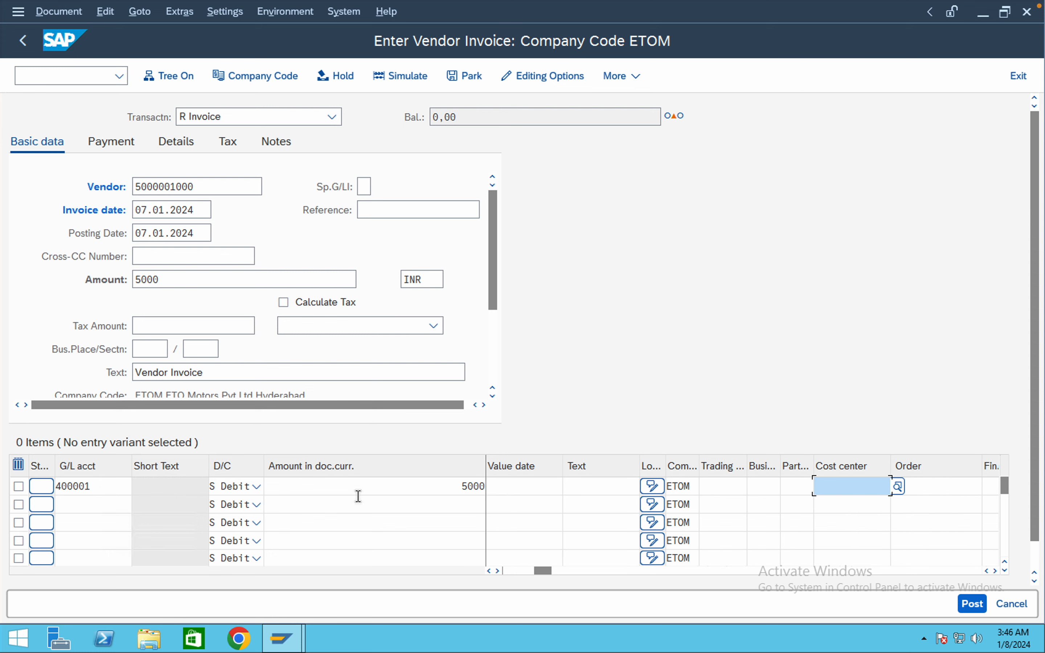
pyautogui.write('B')
pyautogui.click(860, 512)
pyautogui.press('Return')
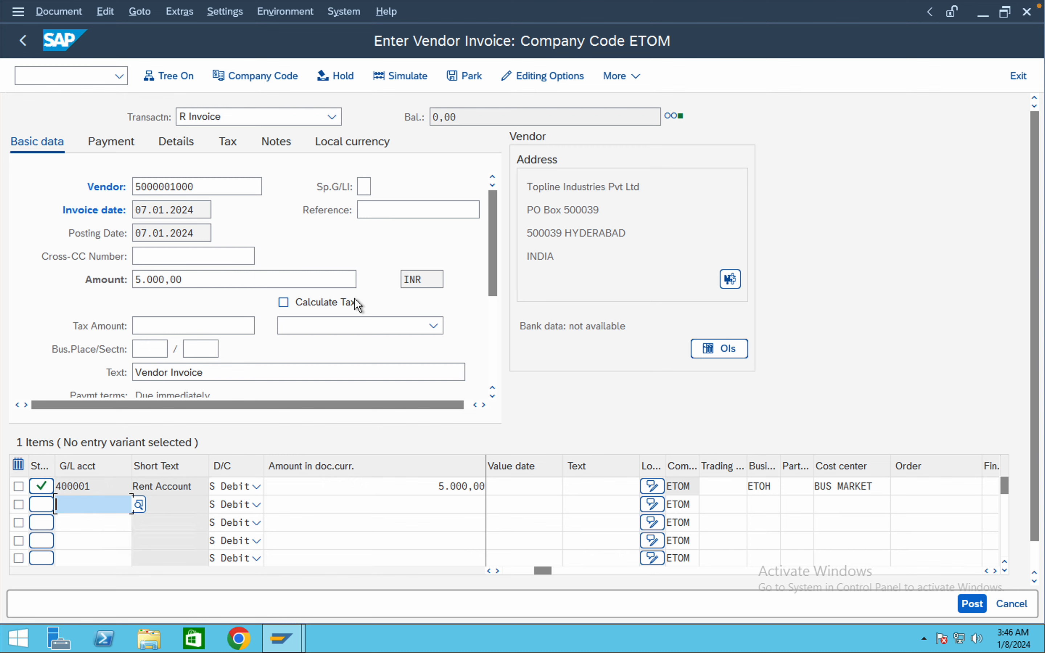
# - Simulate the vendor invoice document and post it
pyautogui.click(59, 13)
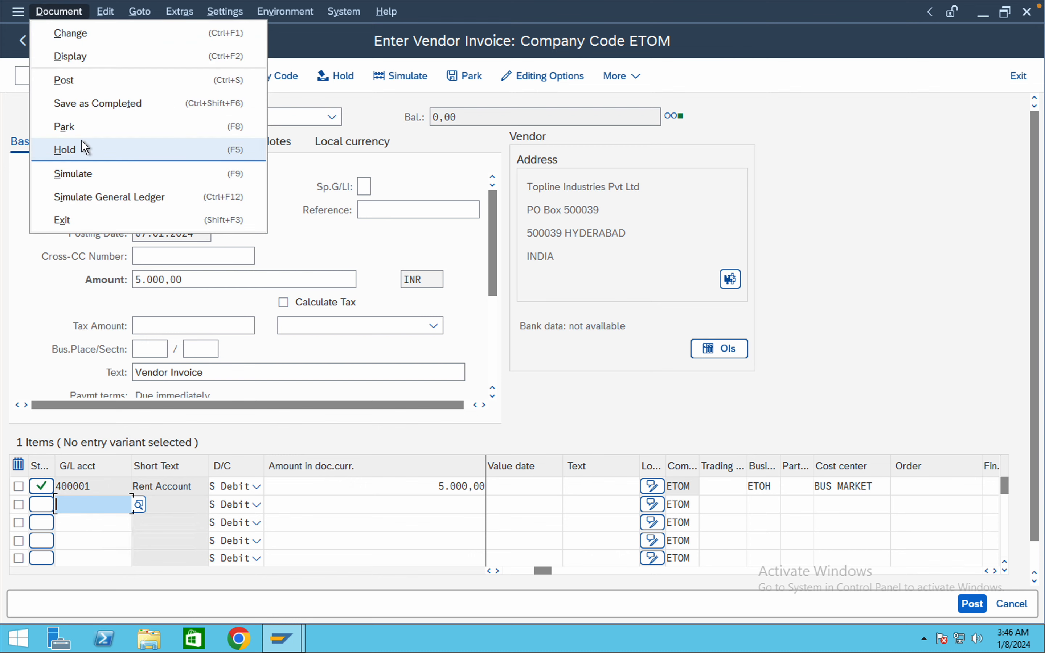
pyautogui.click(82, 171)
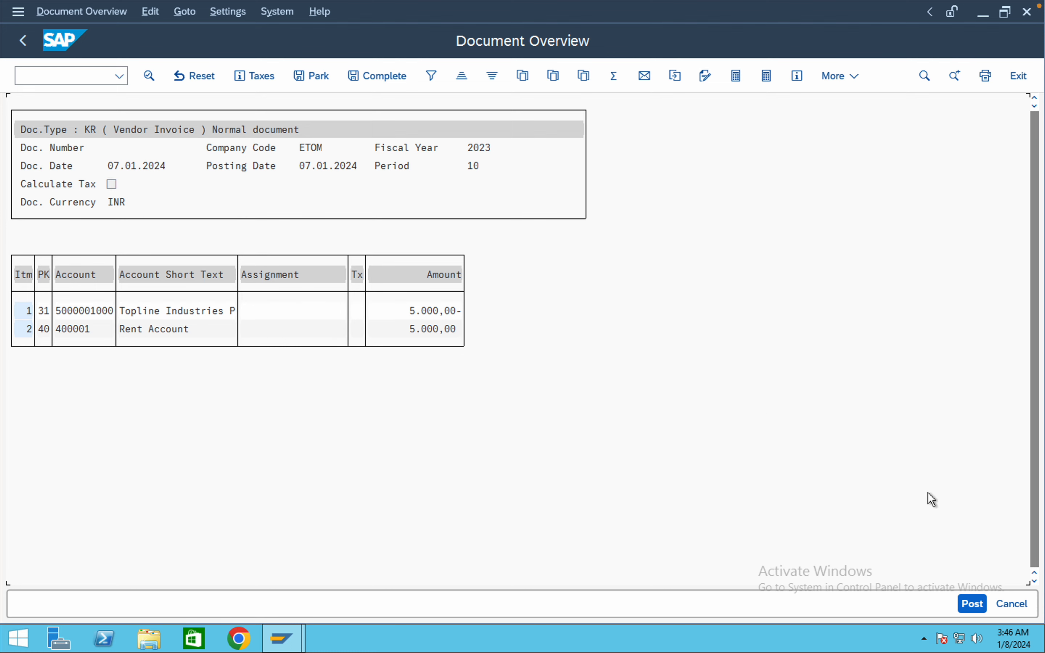
pyautogui.click(972, 604)
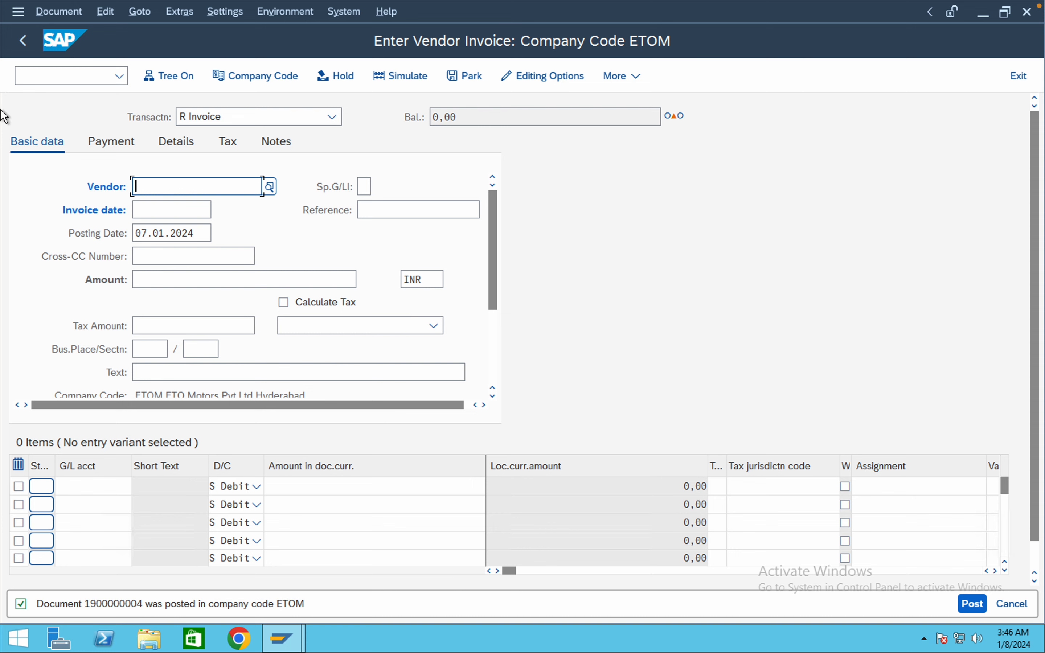
# - Try to open transaction FB1N from the invoice entry screen
pyautogui.click(27, 74)
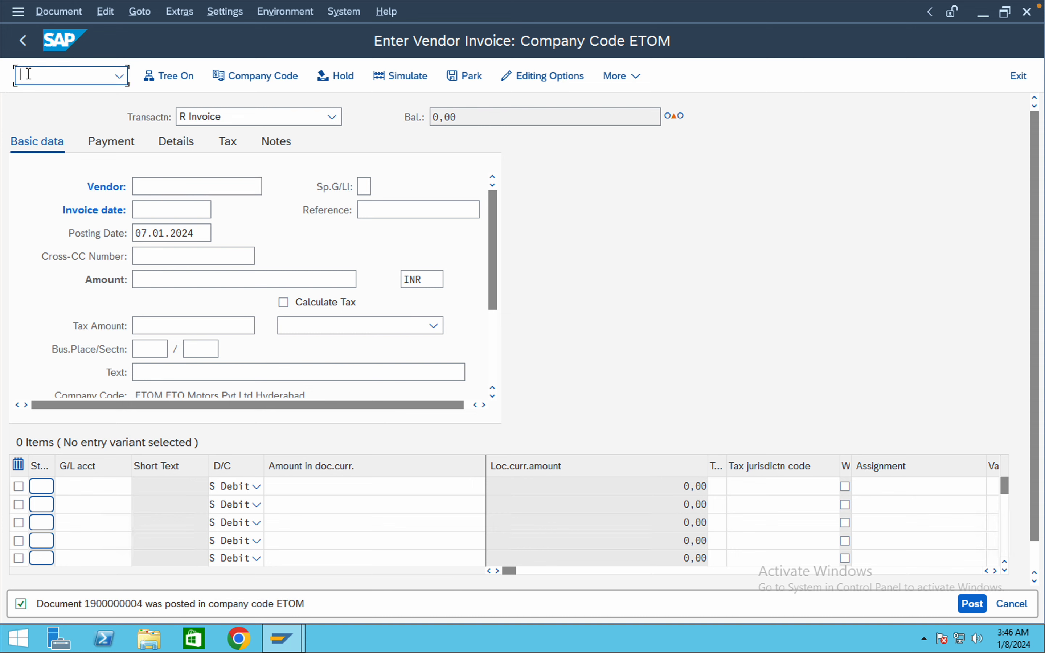
pyautogui.write('/nfb1n')
pyautogui.press('Return')
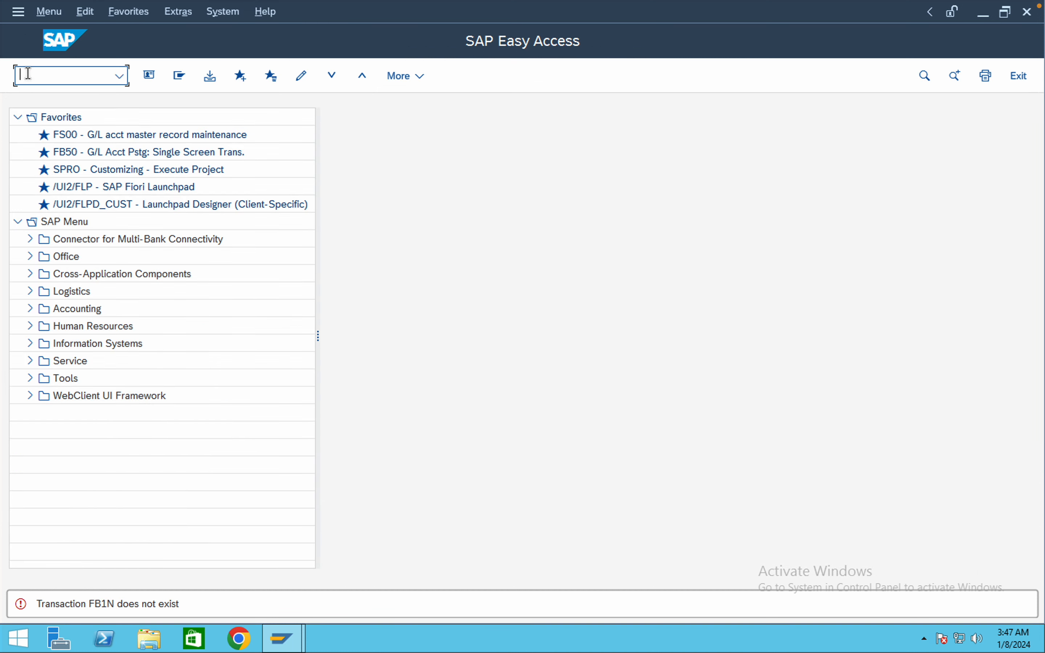
# - Open transaction FBL1N and display the open vendor line items for company code ETOM
pyautogui.write('fb')
pyautogui.press('BackSpace')
pyautogui.write('bl1n')
pyautogui.press('Return')
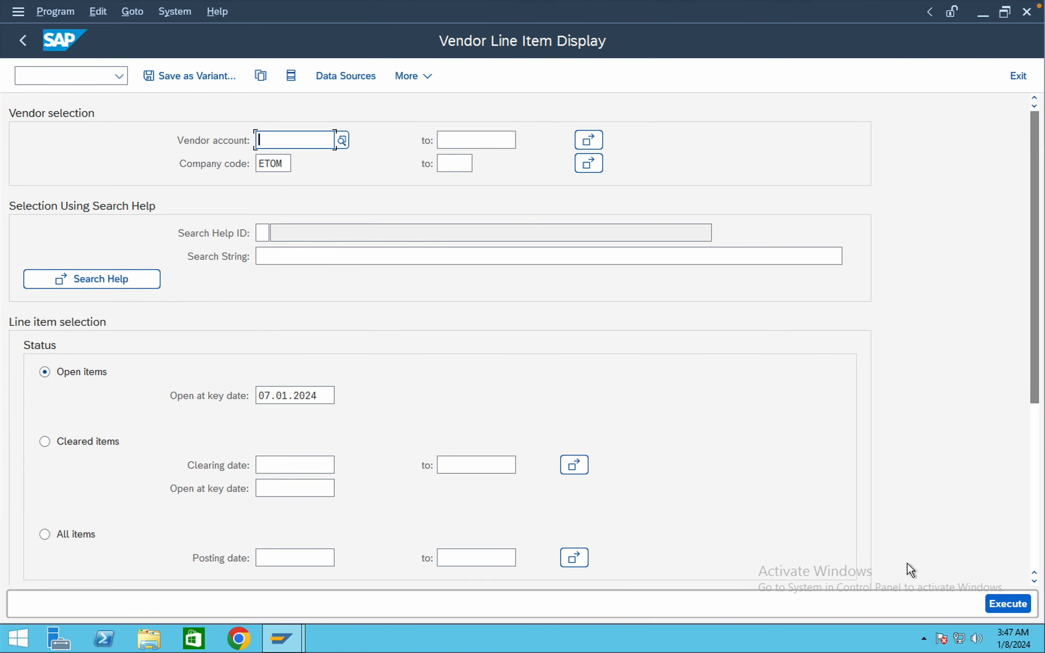
pyautogui.click(1009, 604)
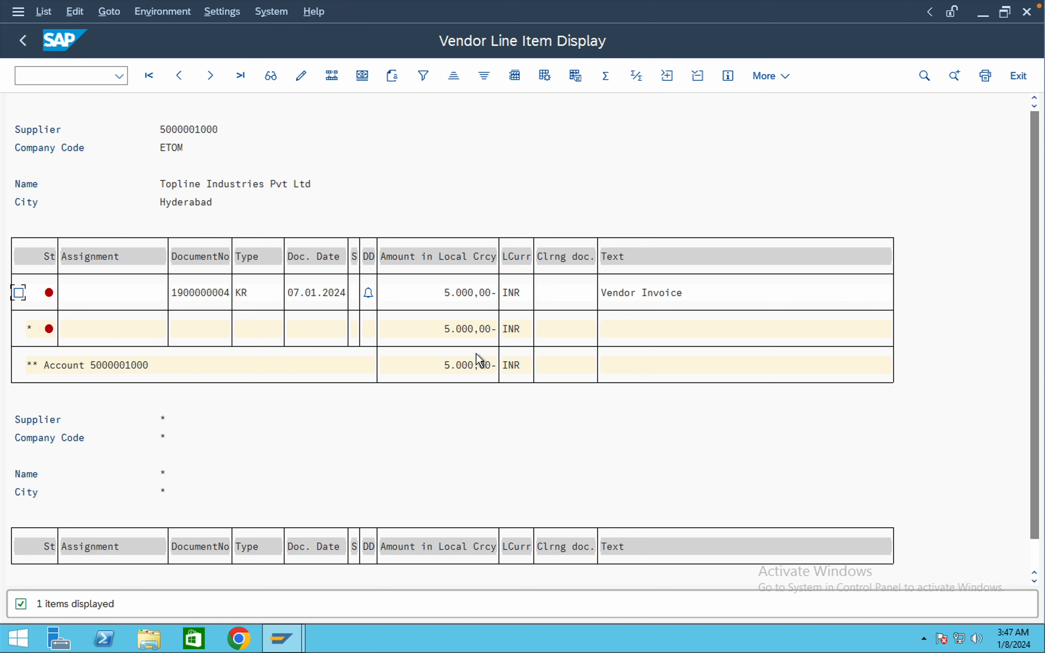
# - Leave the vendor line item display and open transaction F-53 for posting outgoing payments
pyautogui.click(57, 75)
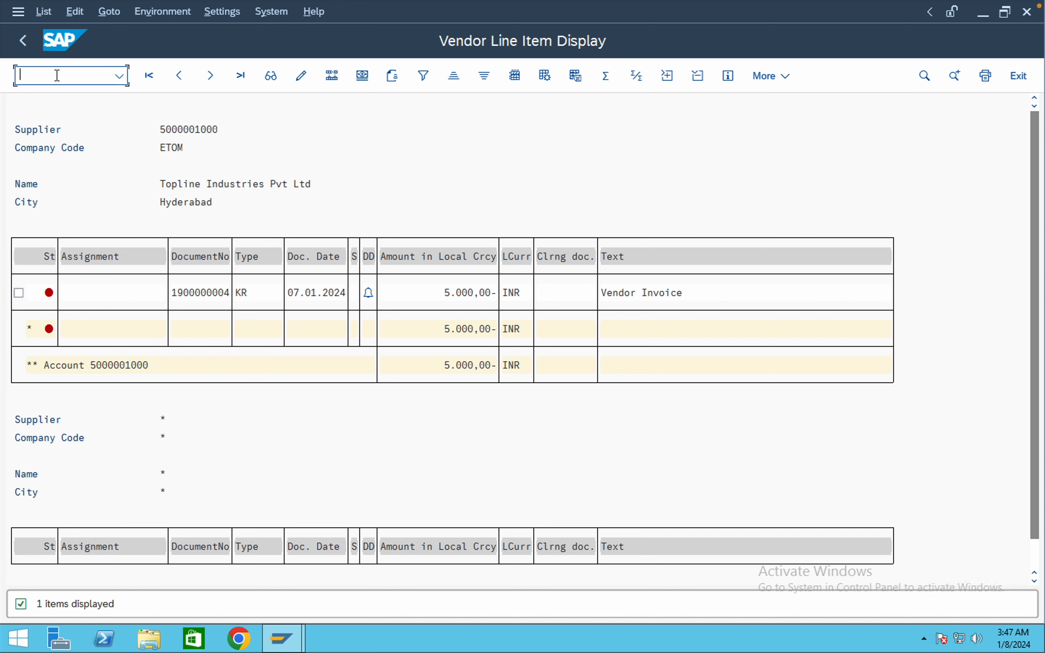
pyautogui.write('/n')
pyautogui.press('Return')
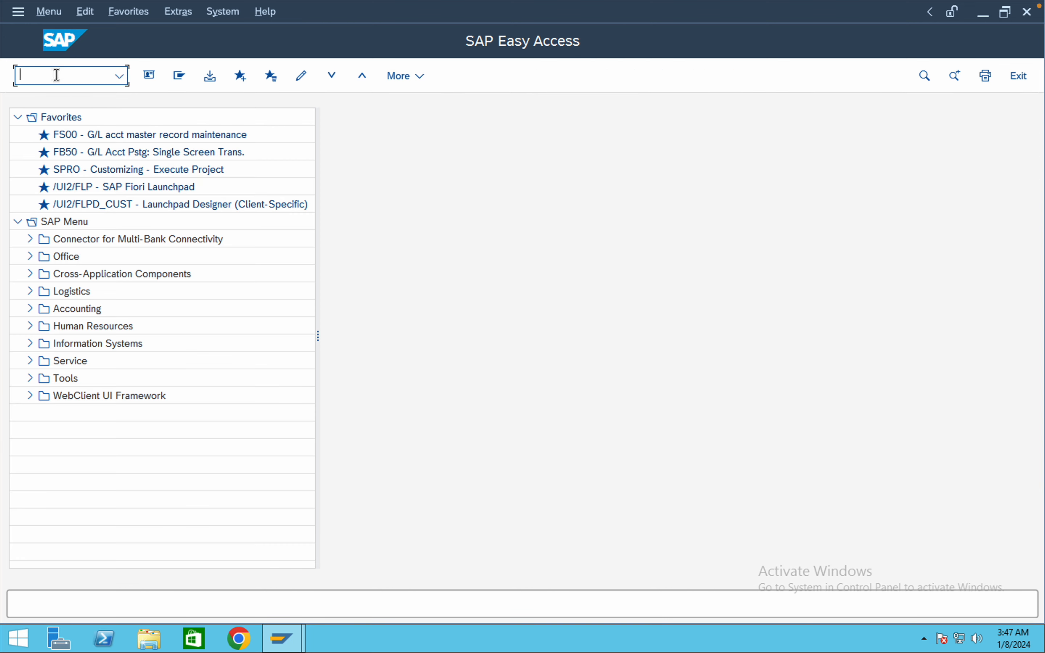
pyautogui.write('f-53')
pyautogui.press('Return')
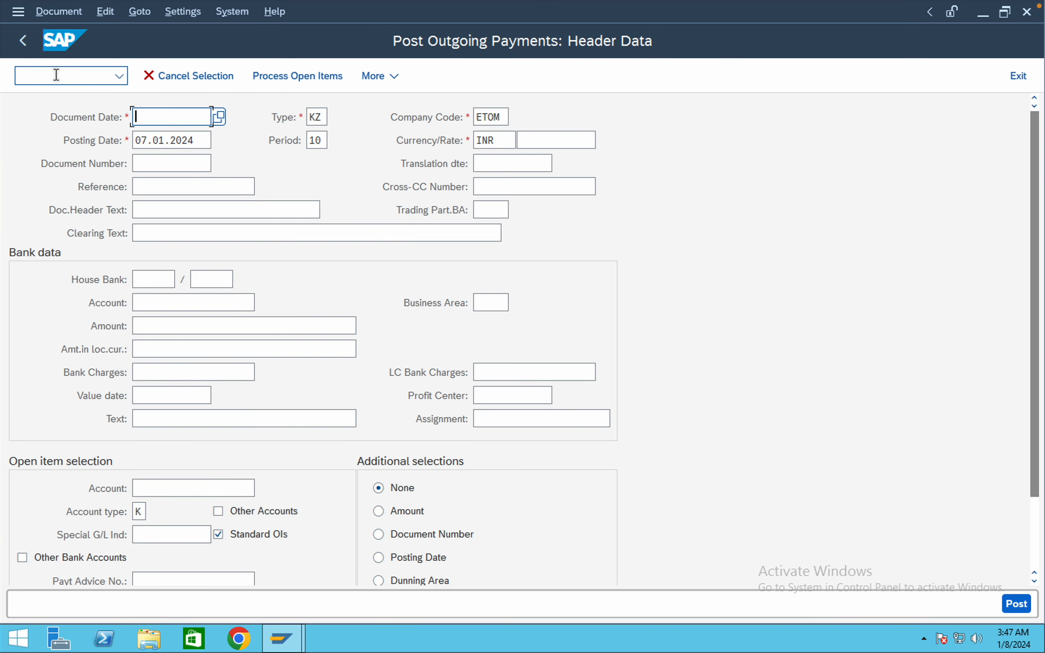
# - Set the payment's document date to 07.01.2024 and its reference to Test
pyautogui.click(144, 131)
pyautogui.click(145, 187)
pyautogui.write('T')
pyautogui.click(158, 209)
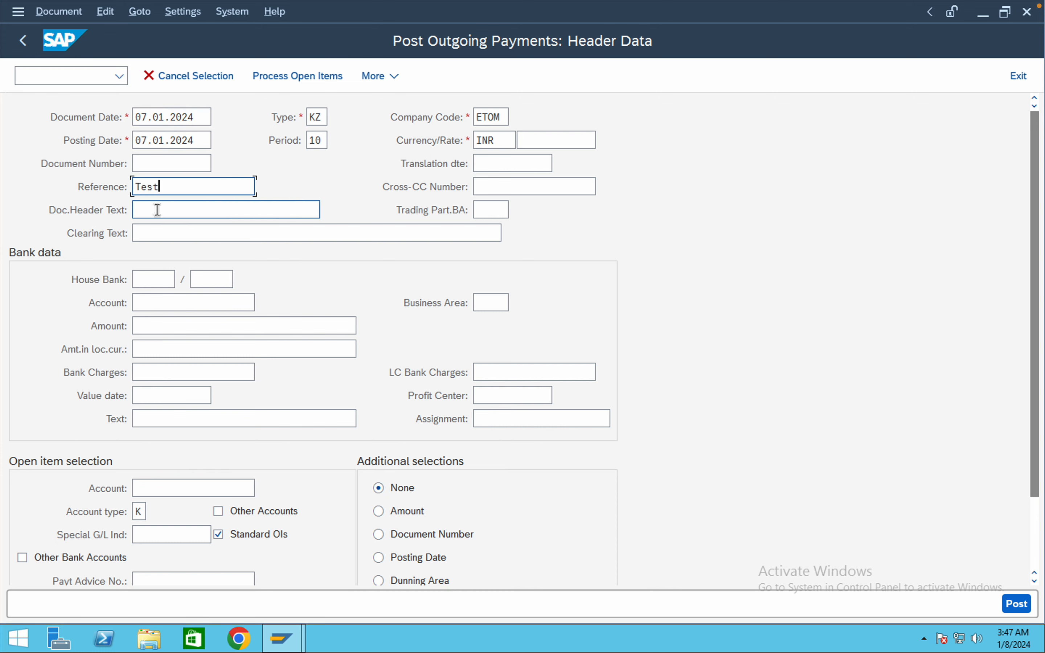
# - Fill in the bank data with the HSBC Bank G/L account, amount 3000 and text "vendor invoice"
pyautogui.click(157, 302)
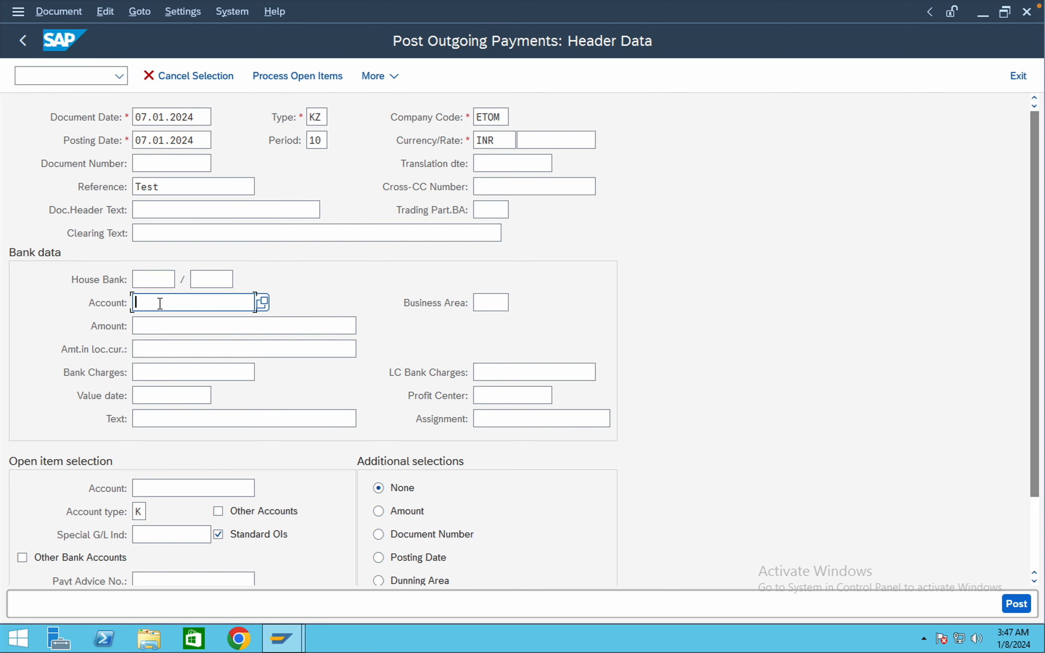
pyautogui.click(265, 306)
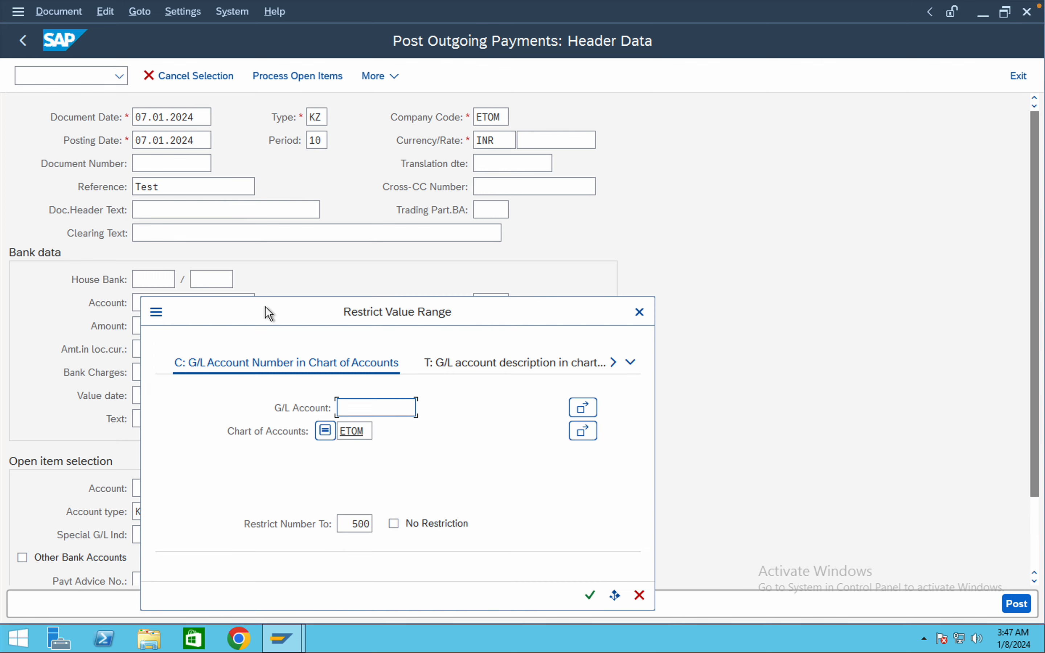
pyautogui.click(589, 596)
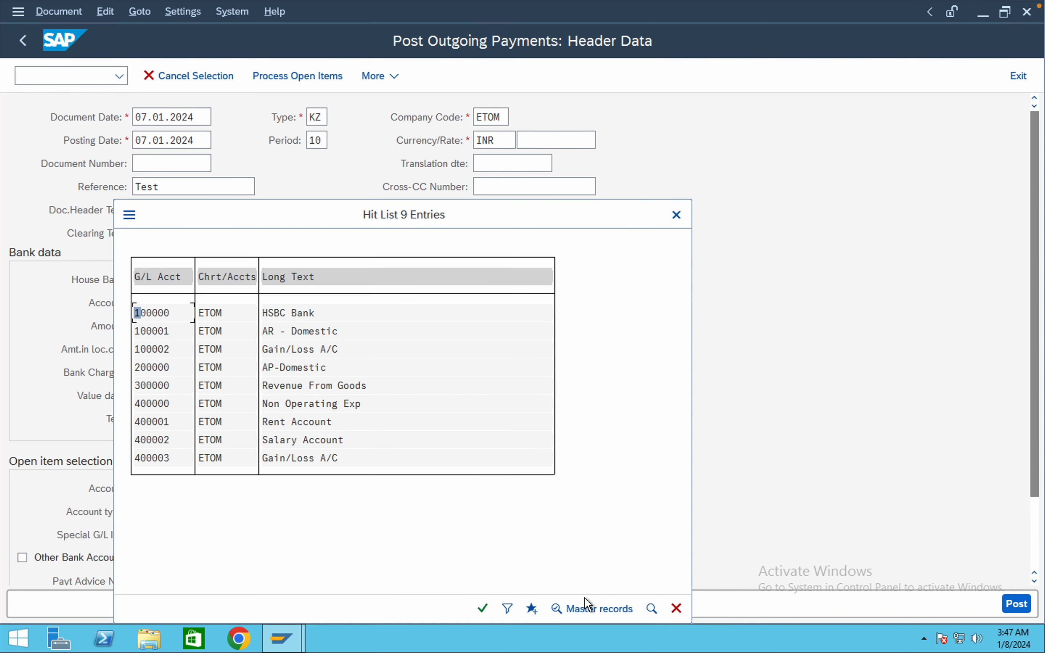
pyautogui.doubleClick(170, 320)
pyautogui.click(172, 324)
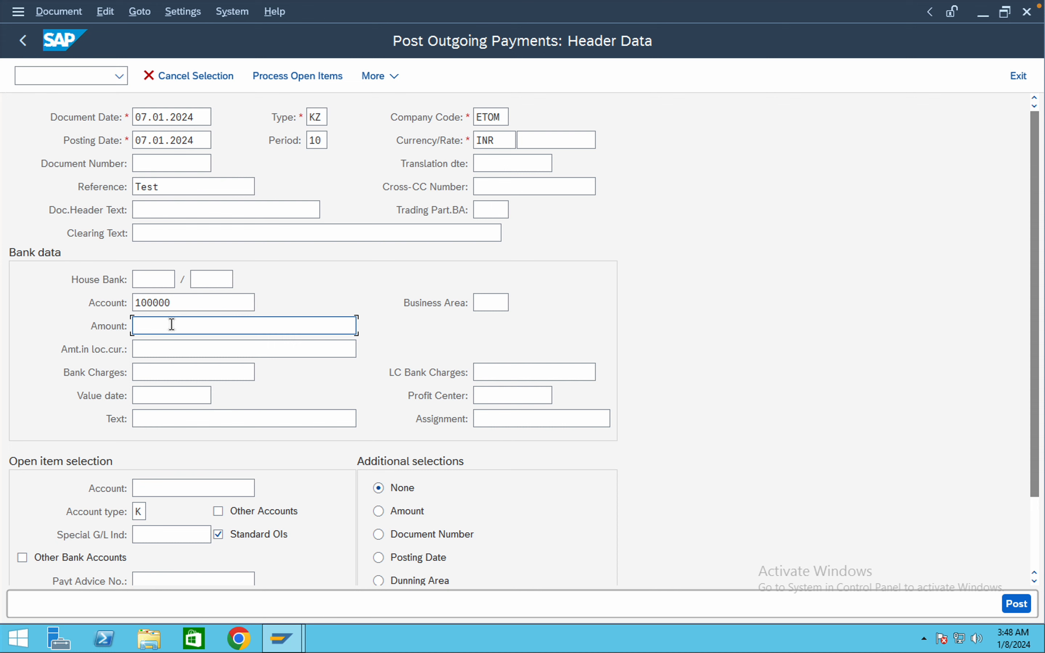
pyautogui.write('3000')
pyautogui.click(175, 418)
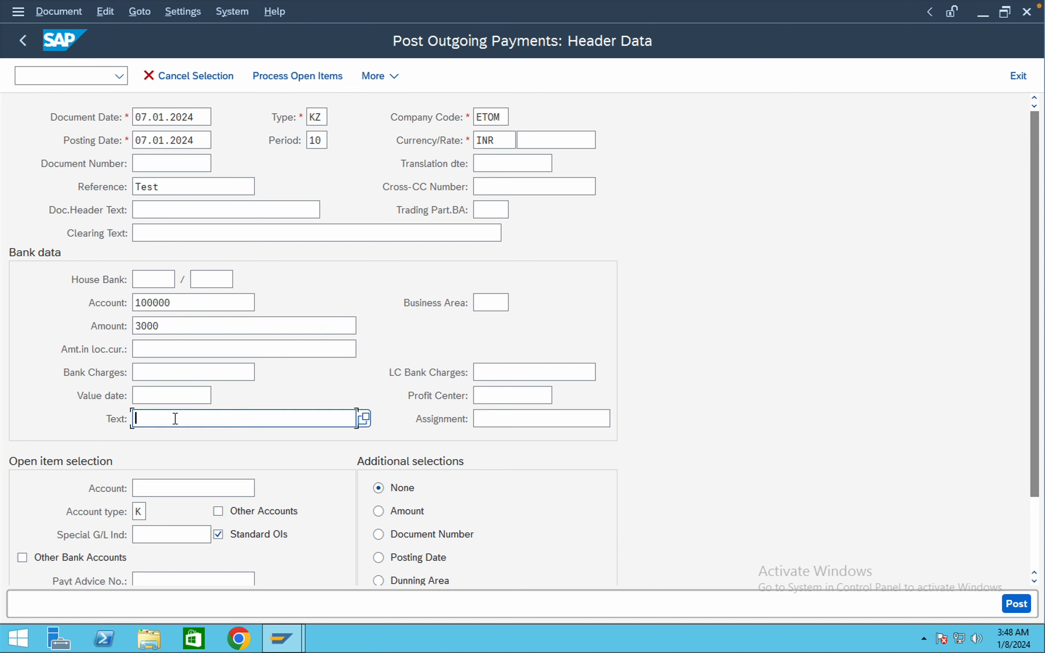
pyautogui.click(175, 439)
# - Choose the Topline Industries supplier account of company code ETOM for open item selection and process its open items
pyautogui.click(216, 486)
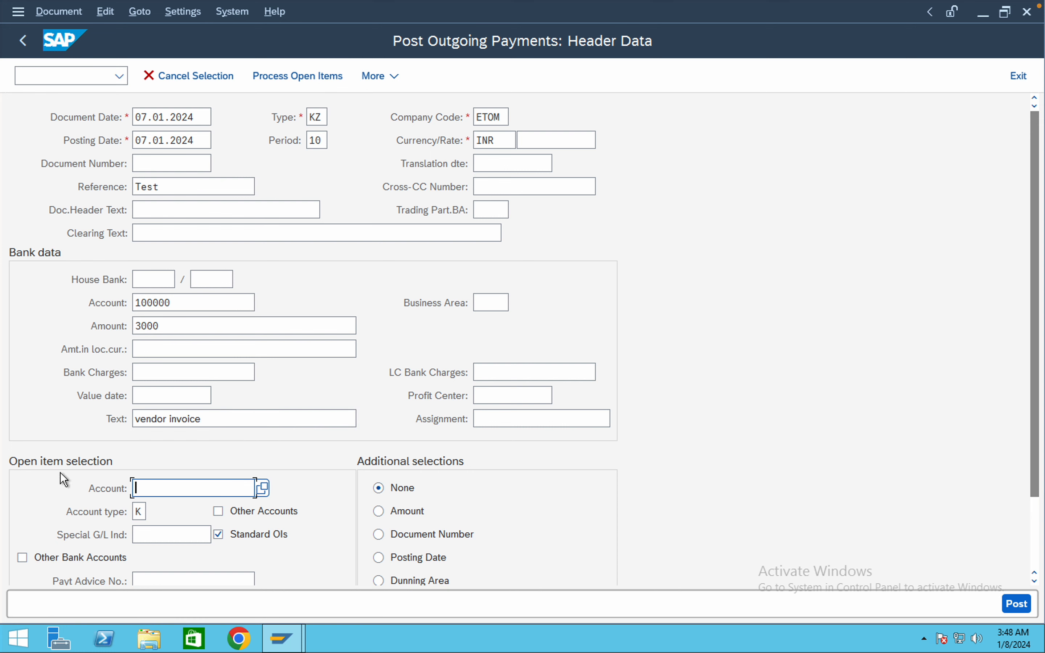
pyautogui.click(262, 488)
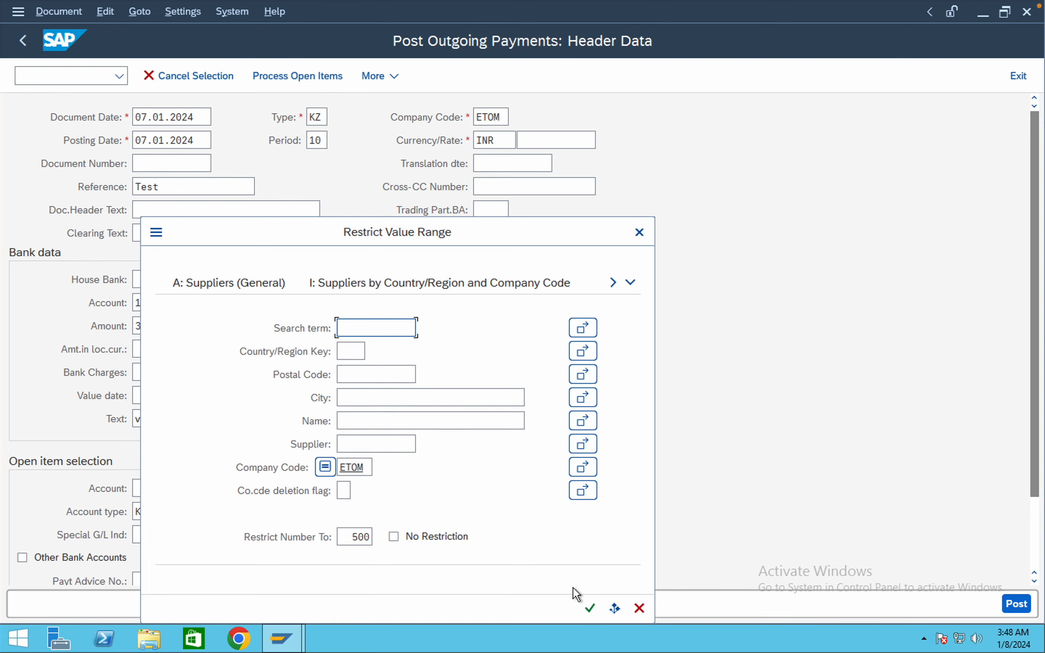
pyautogui.click(590, 608)
pyautogui.doubleClick(599, 496)
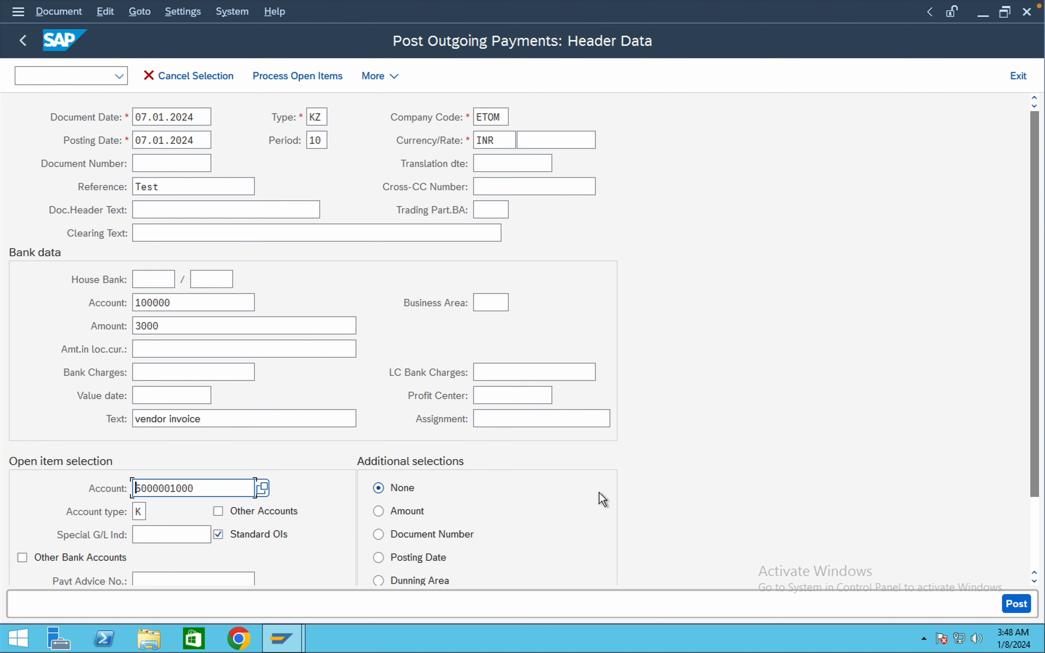
pyautogui.click(290, 79)
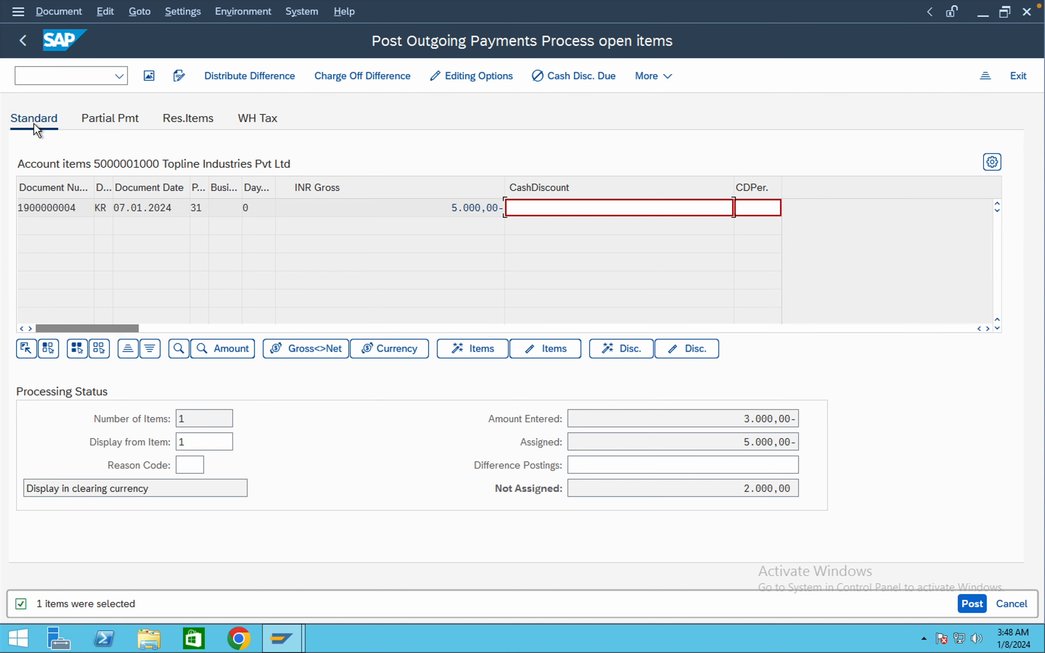
# - Enter a partial payment amount of 3000 against the 5000 INR vendor invoice
pyautogui.click(114, 119)
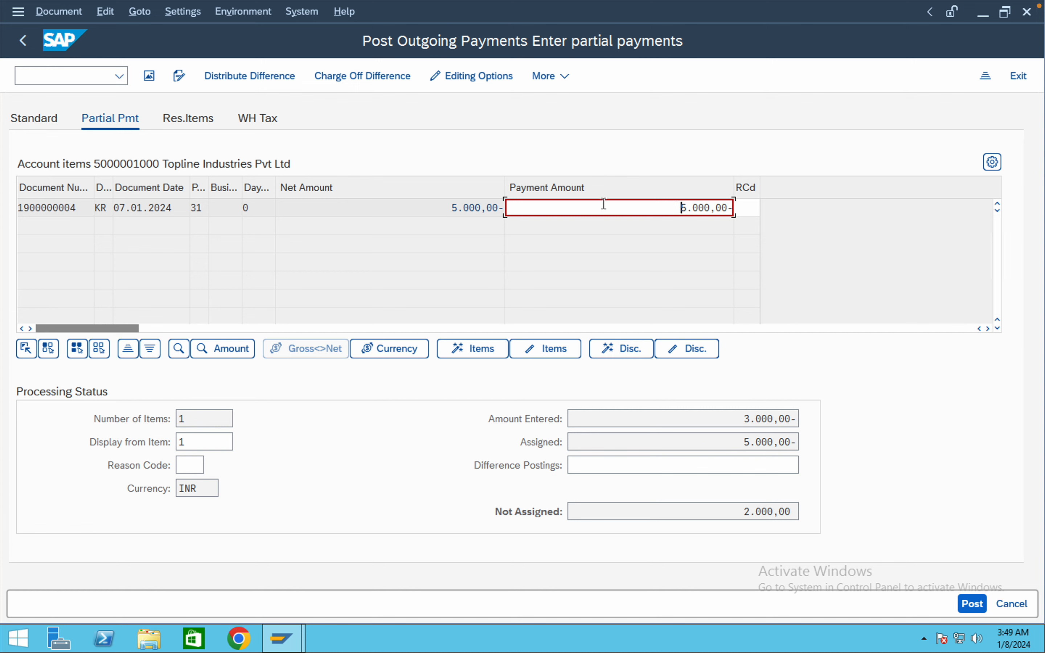
pyautogui.write('3')
pyautogui.press('Return')
# - Simulate the 3000 INR outgoing payment document and post it
pyautogui.click(66, 14)
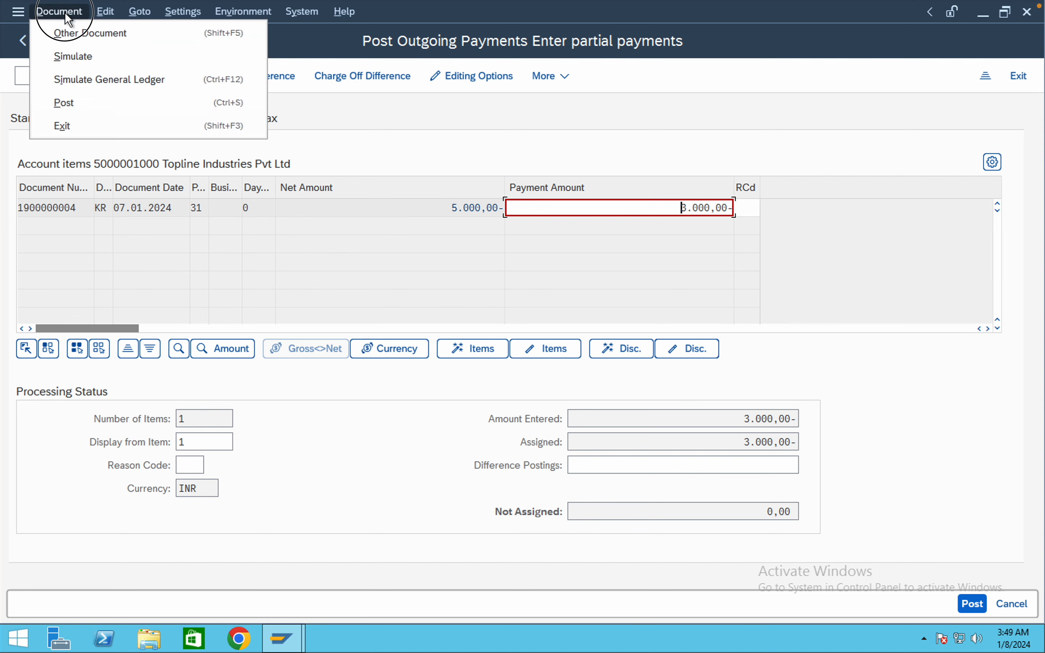
pyautogui.click(72, 57)
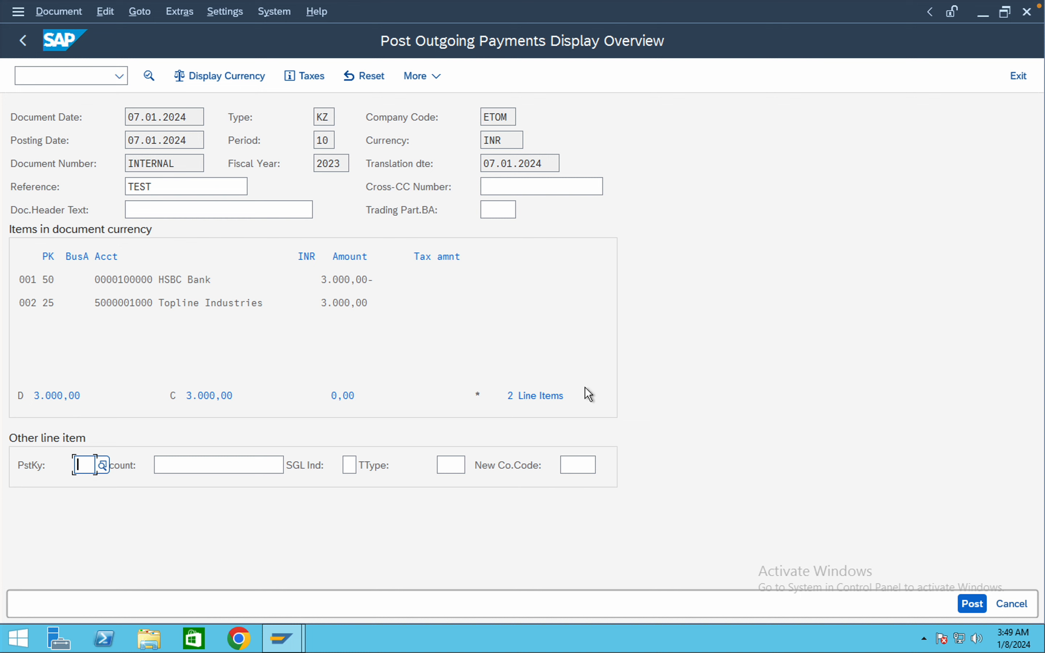
pyautogui.click(977, 605)
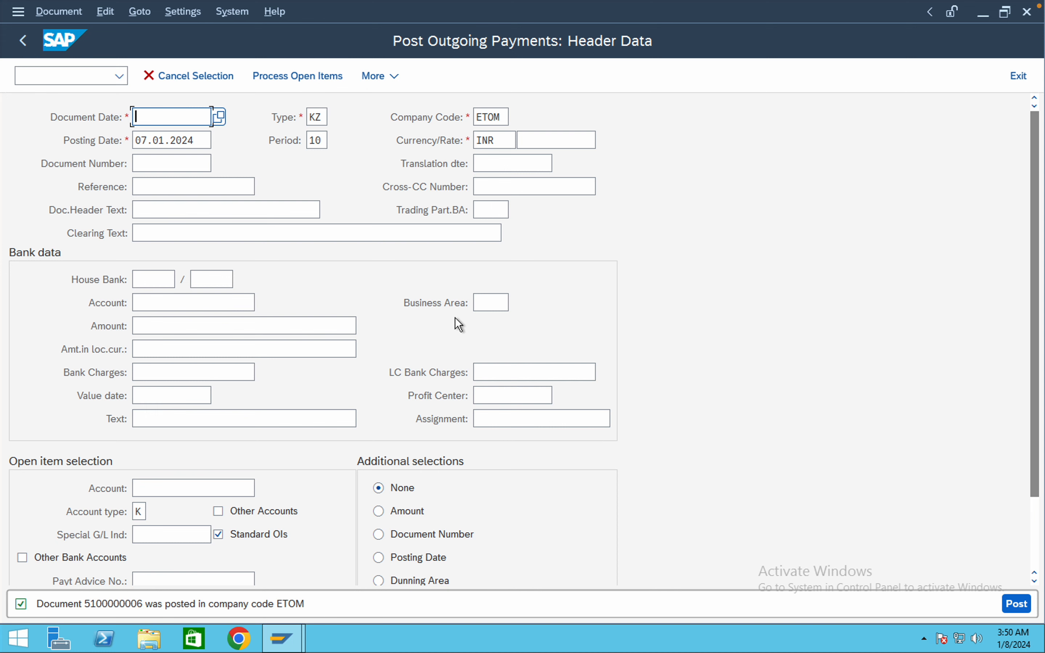
# - Open transaction FBL1N and display the open vendor line items for company code ETOM at key date 07.01.2024
pyautogui.click(64, 80)
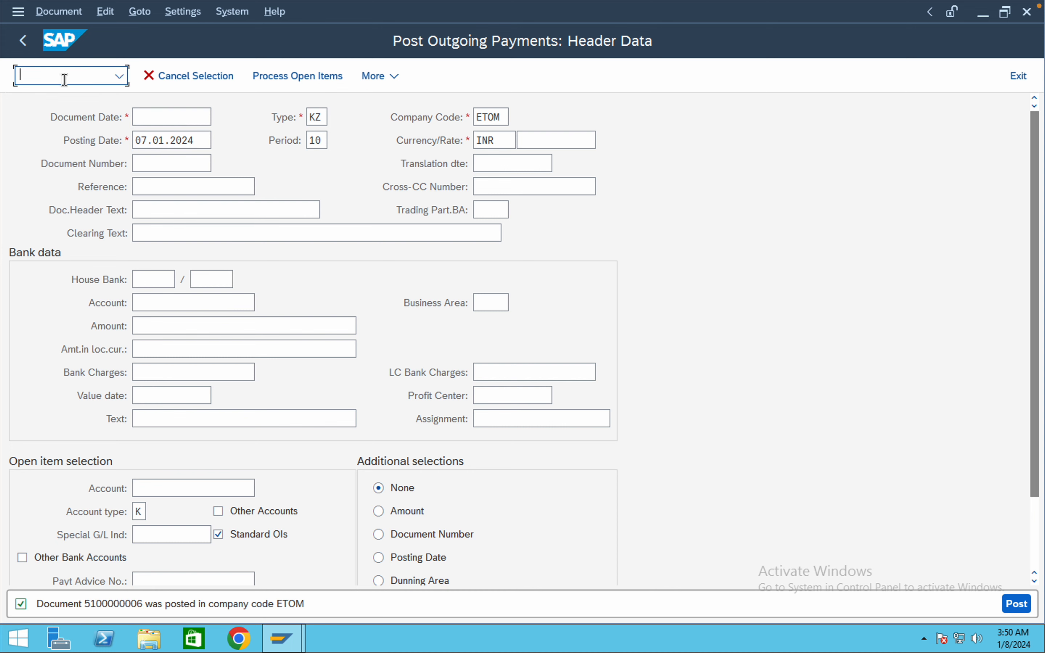
pyautogui.write('/nfbl1n')
pyautogui.press('Return')
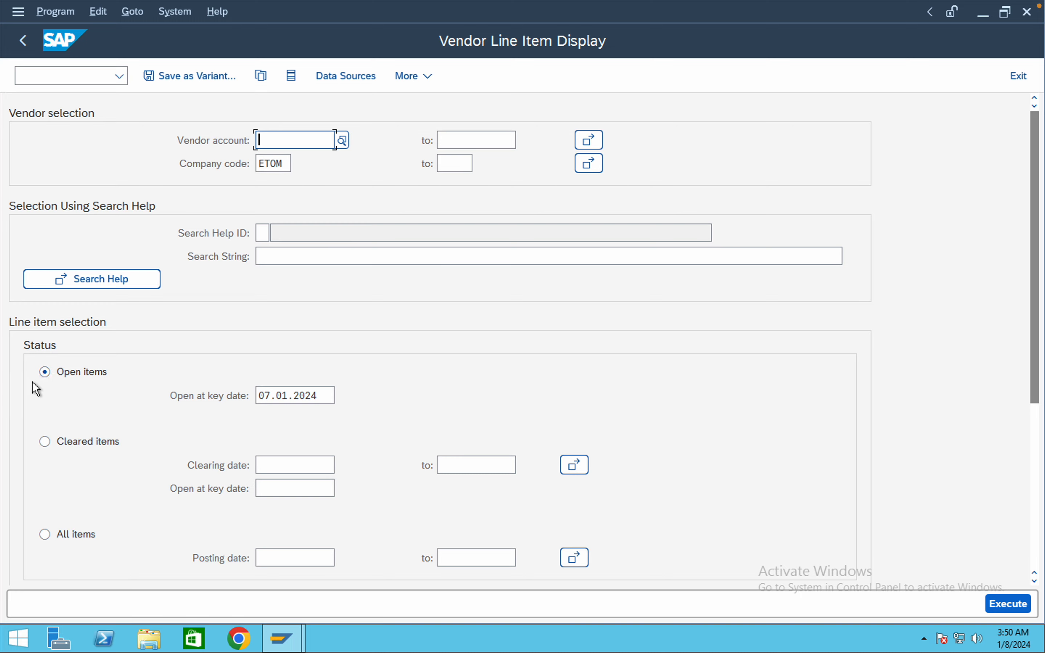
pyautogui.click(998, 606)
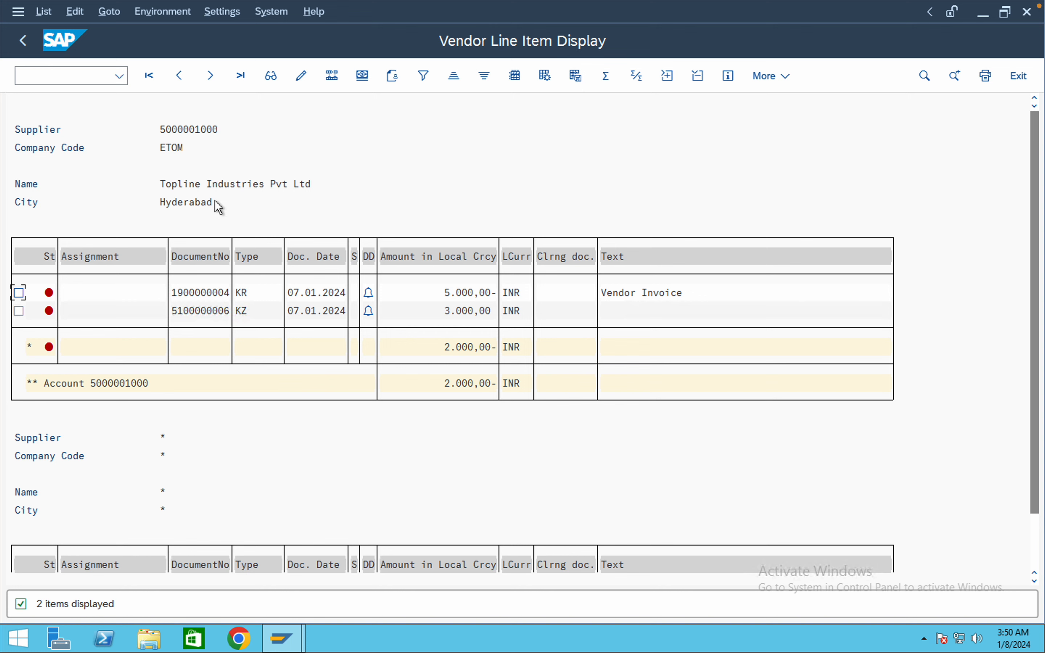
# - Open transaction F-53 again and enter document date 07.01.2024 and reference Test for a new outgoing payment
pyautogui.click(50, 75)
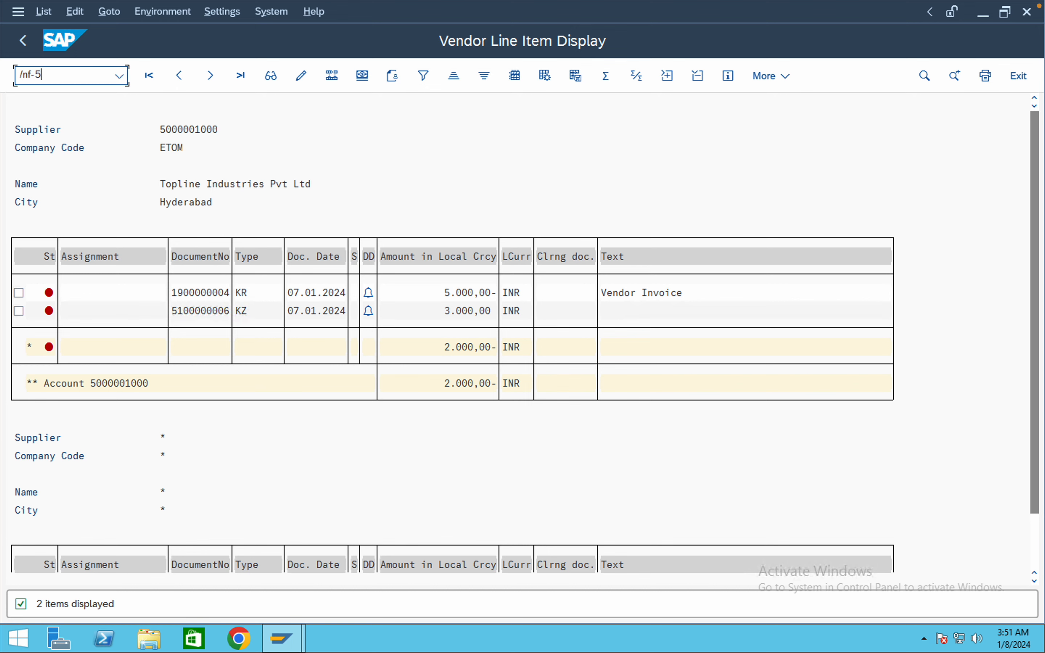
pyautogui.press('Return')
pyautogui.write('0')
pyautogui.click(164, 138)
pyautogui.click(159, 193)
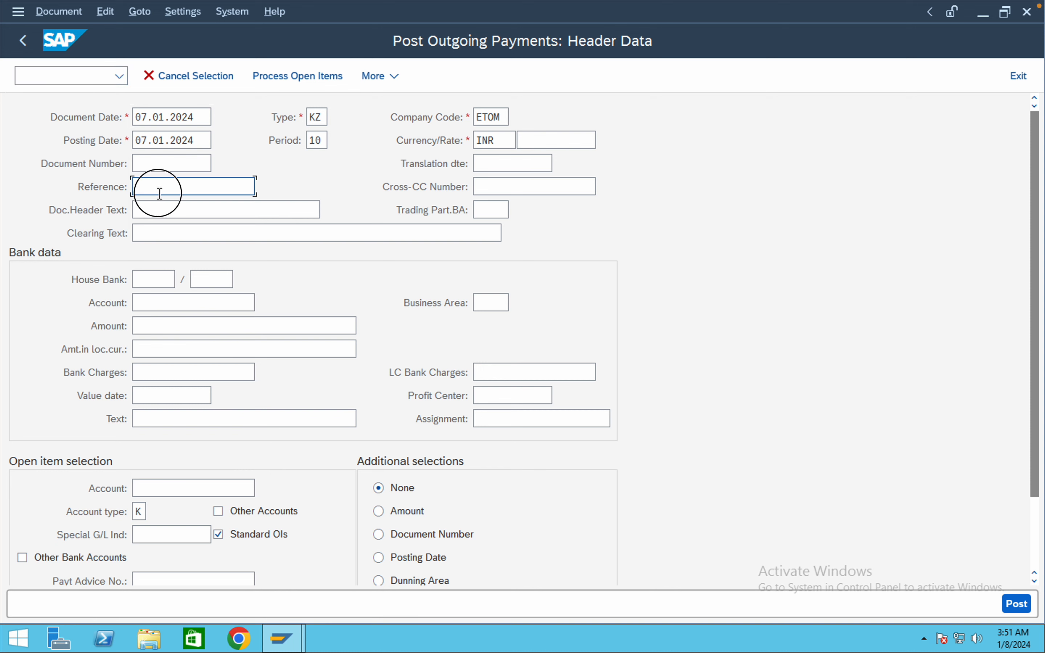
pyautogui.click(160, 211)
# - Fill in the bank data with the HSBC Bank G/L account, amount 2000 and text "vendor invoice"
pyautogui.click(157, 302)
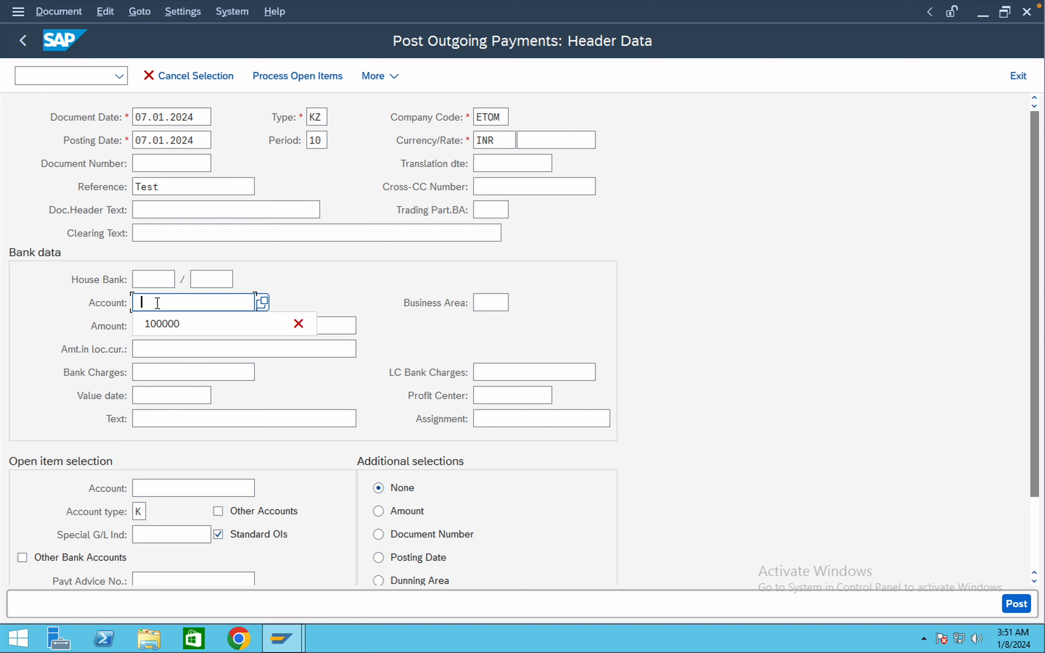
pyautogui.click(159, 326)
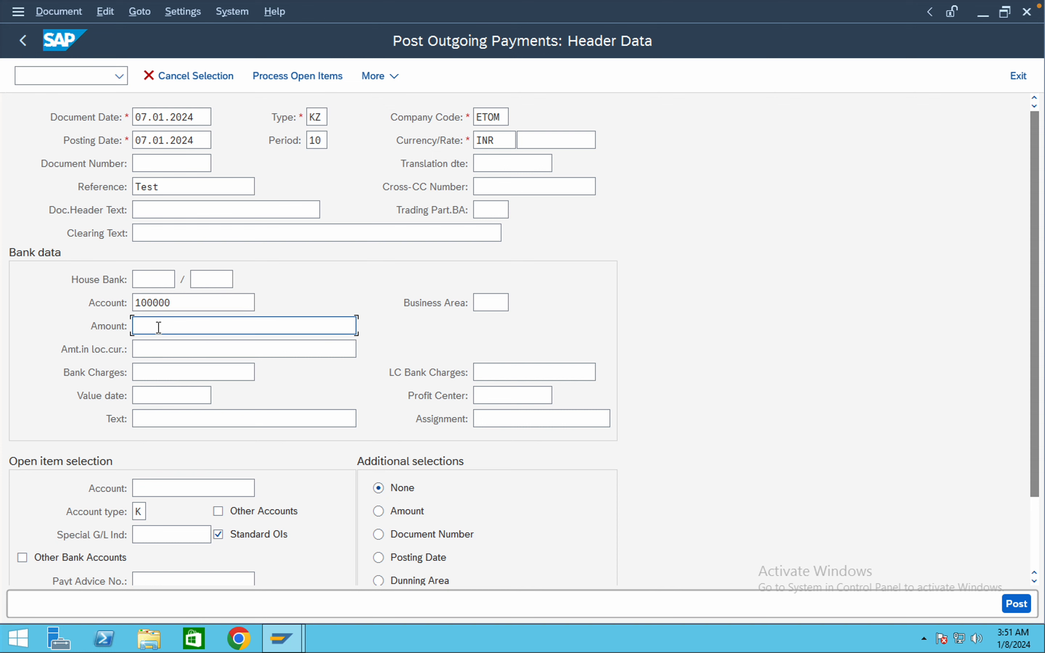
pyautogui.write('2000')
pyautogui.click(144, 419)
pyautogui.click(161, 439)
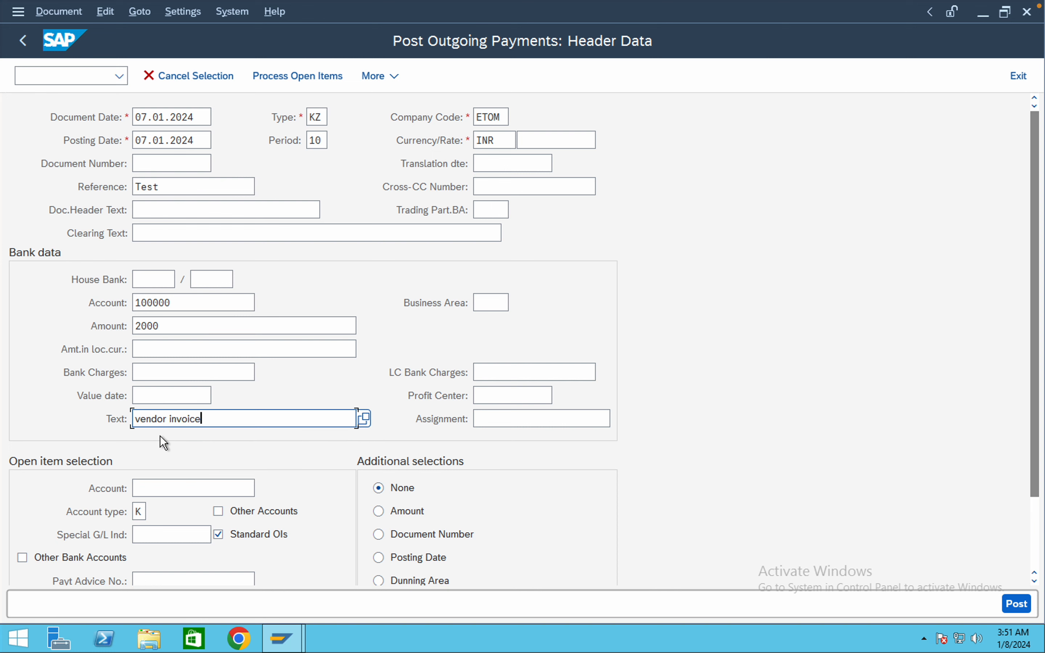
# - Enter the Topline Industries supplier account for open item selection and process its open items
pyautogui.click(161, 489)
pyautogui.click(168, 508)
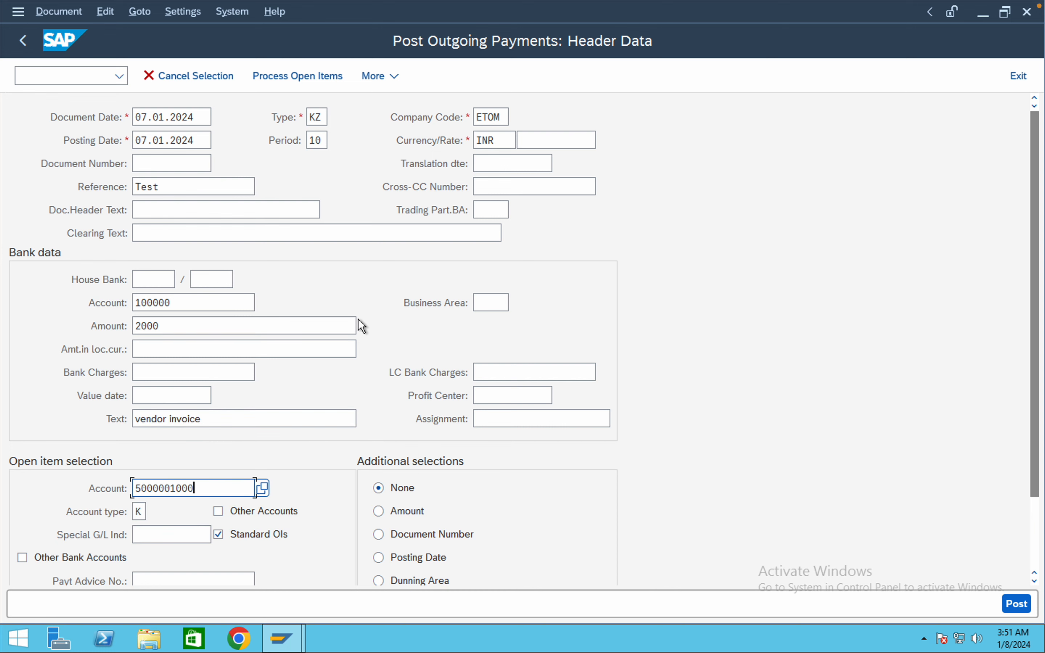
pyautogui.click(280, 77)
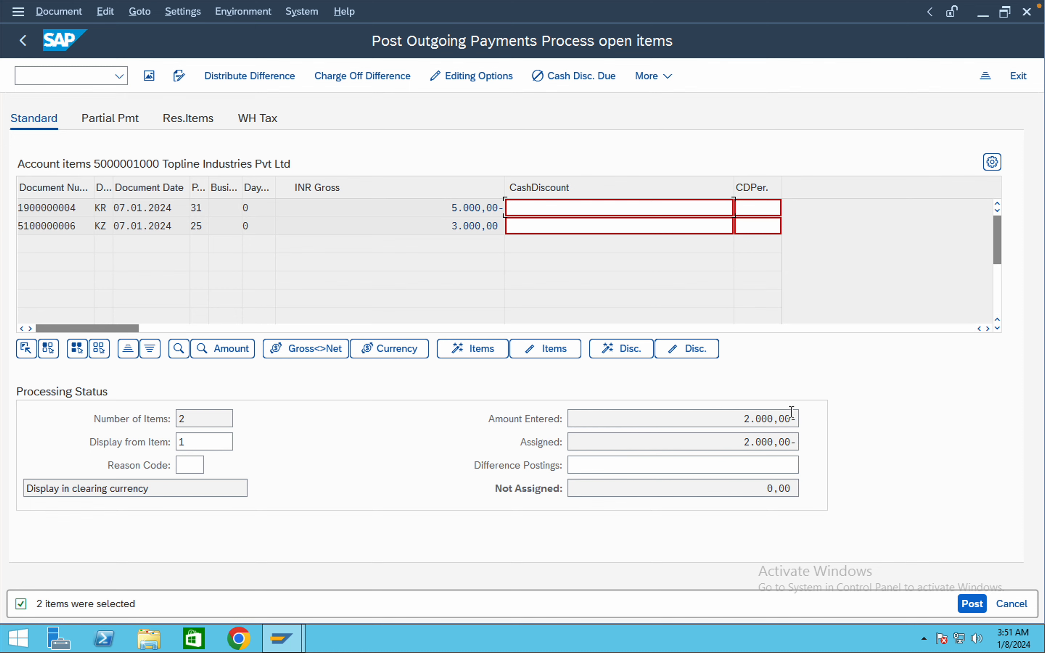
# - Simulate the 2000 INR outgoing payment document and post it
pyautogui.click(73, 19)
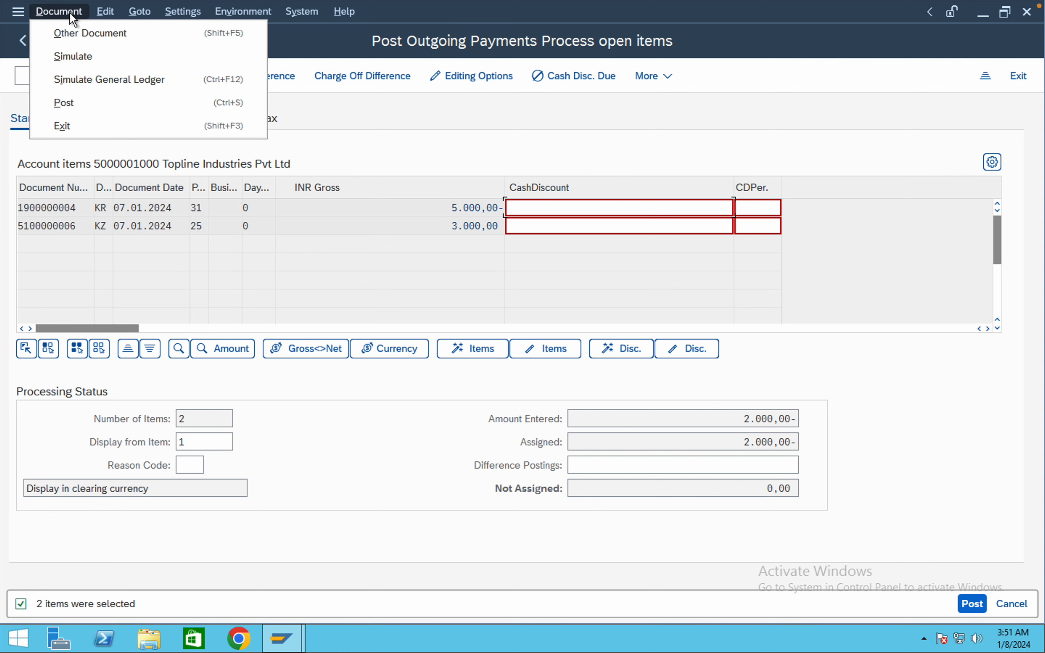
pyautogui.click(75, 54)
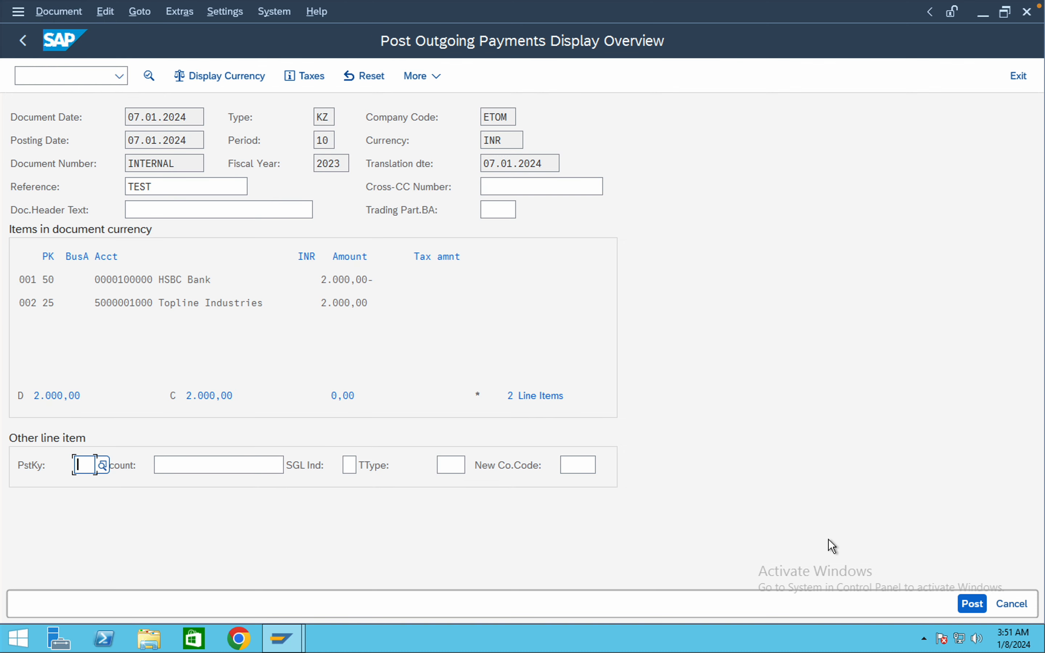
pyautogui.click(972, 603)
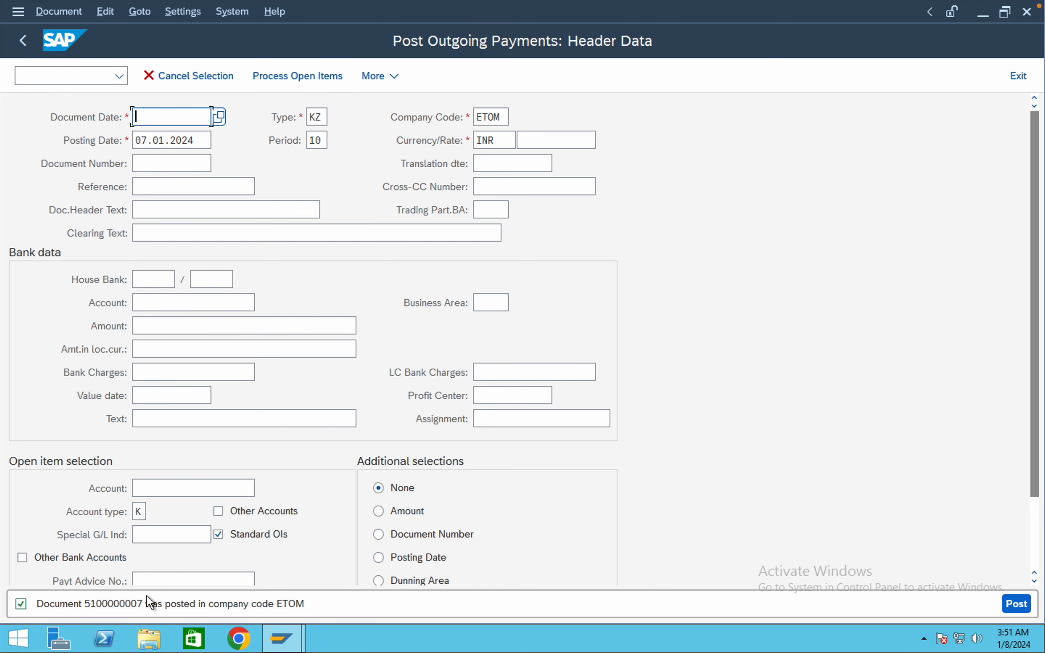
# - Open transaction FBL1N and check company code ETOM for remaining open vendor items at key date 07.01.2024
pyautogui.click(64, 76)
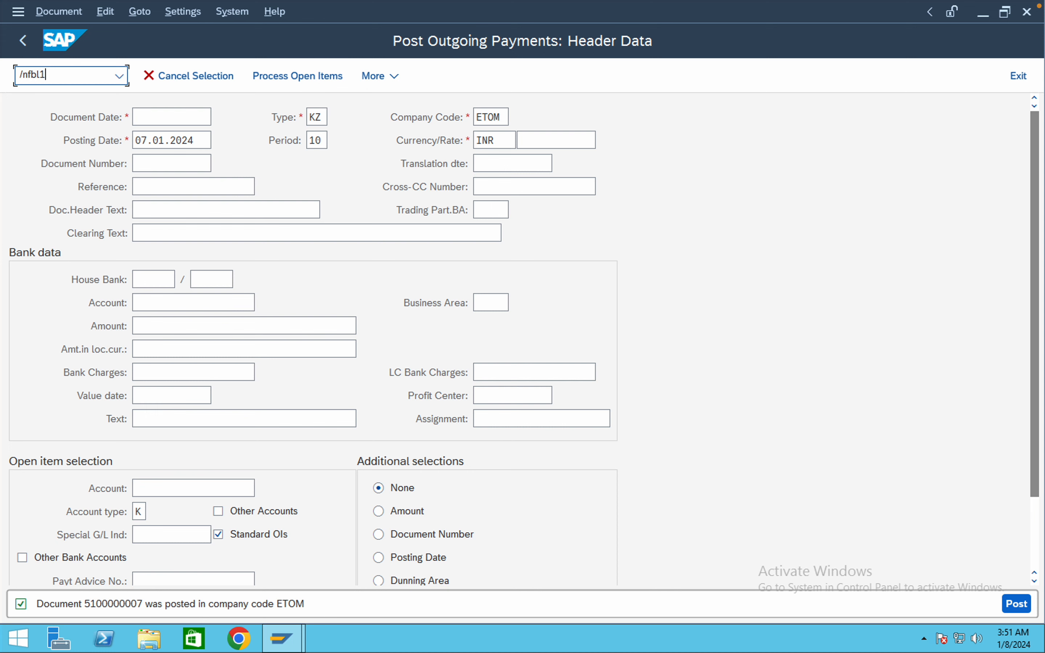
pyautogui.press('Return')
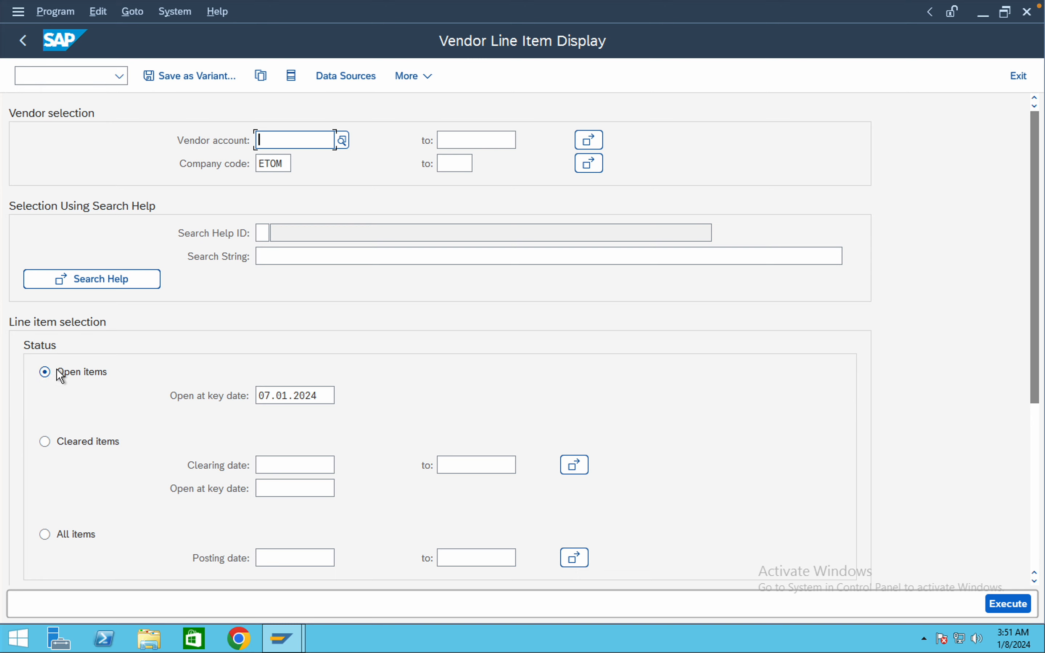
pyautogui.click(1006, 605)
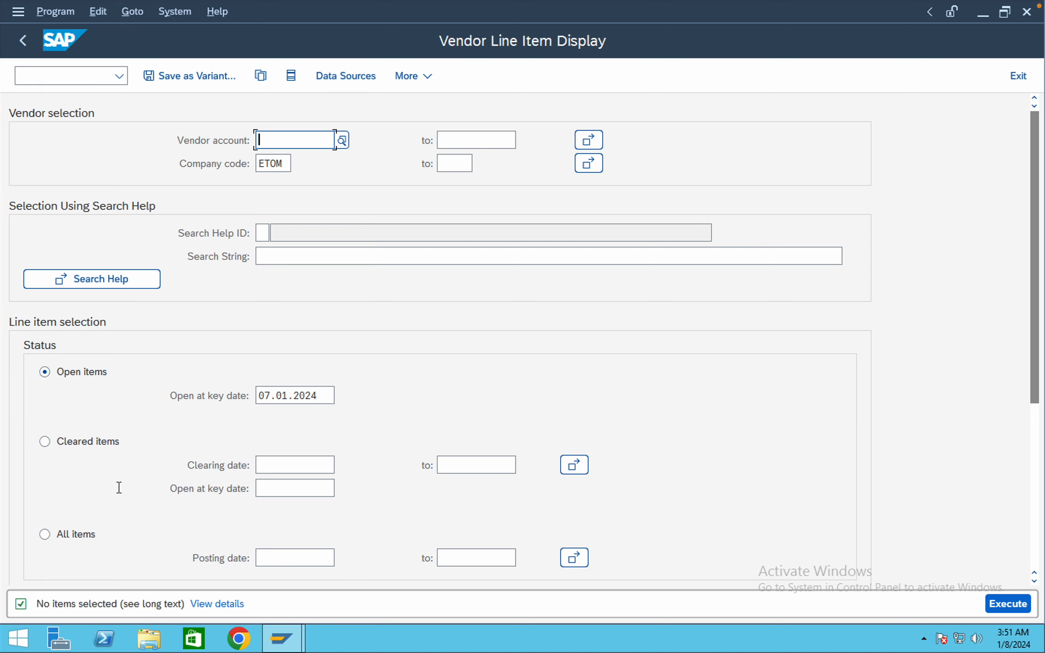
# - Switch the line item selection to cleared items and display the cleared vendor items for company code ETOM
pyautogui.click(45, 441)
pyautogui.click(1005, 602)
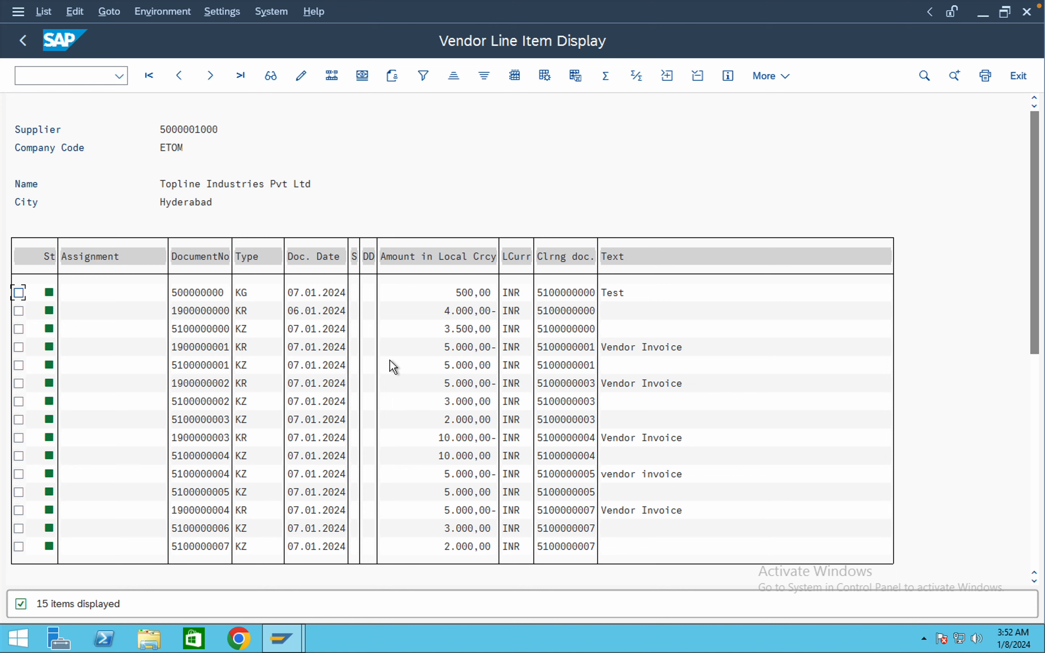
# - Open transaction FB60 and enter a Topline Industries vendor invoice dated 07.01.2024 with an amount of 12000 INR
pyautogui.click(59, 76)
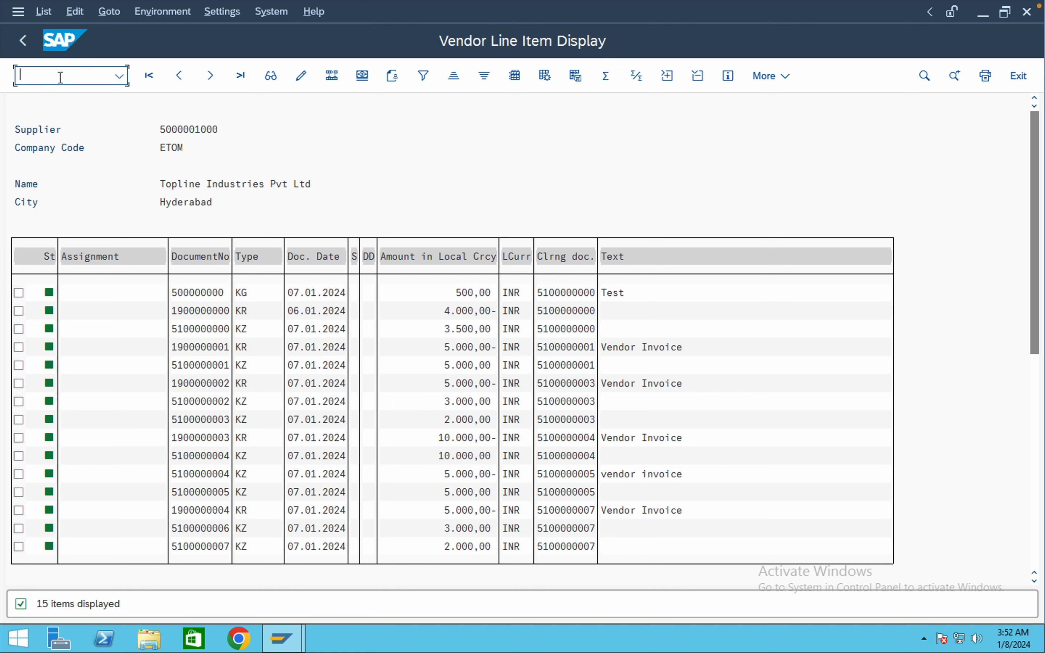
pyautogui.write('/nfb60')
pyautogui.press('Return')
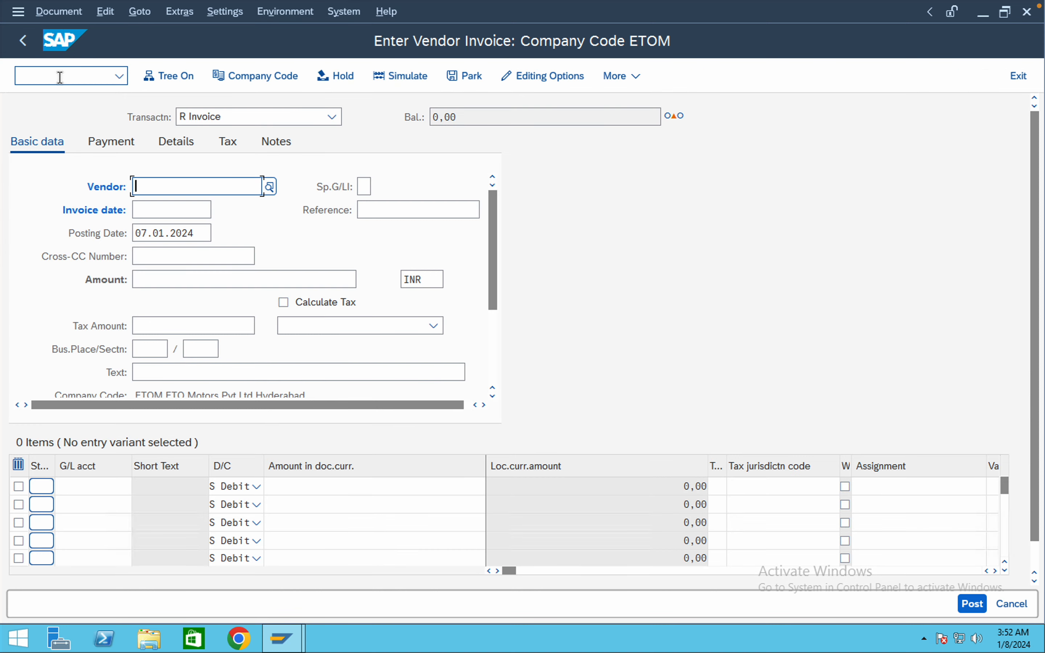
pyautogui.click(205, 205)
pyautogui.click(182, 212)
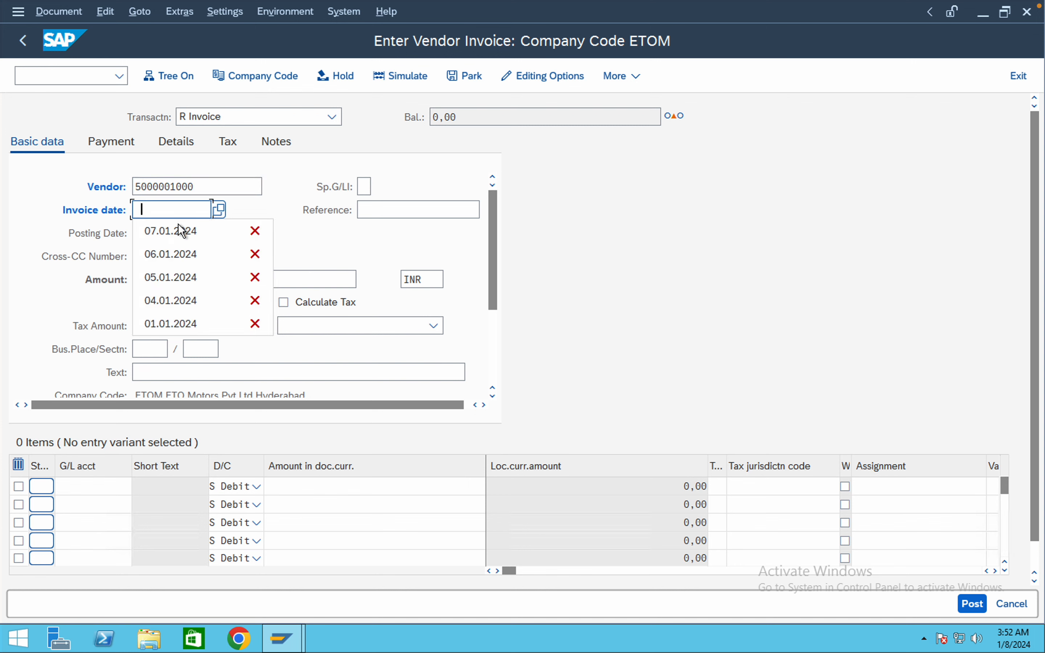
pyautogui.click(182, 231)
pyautogui.click(164, 279)
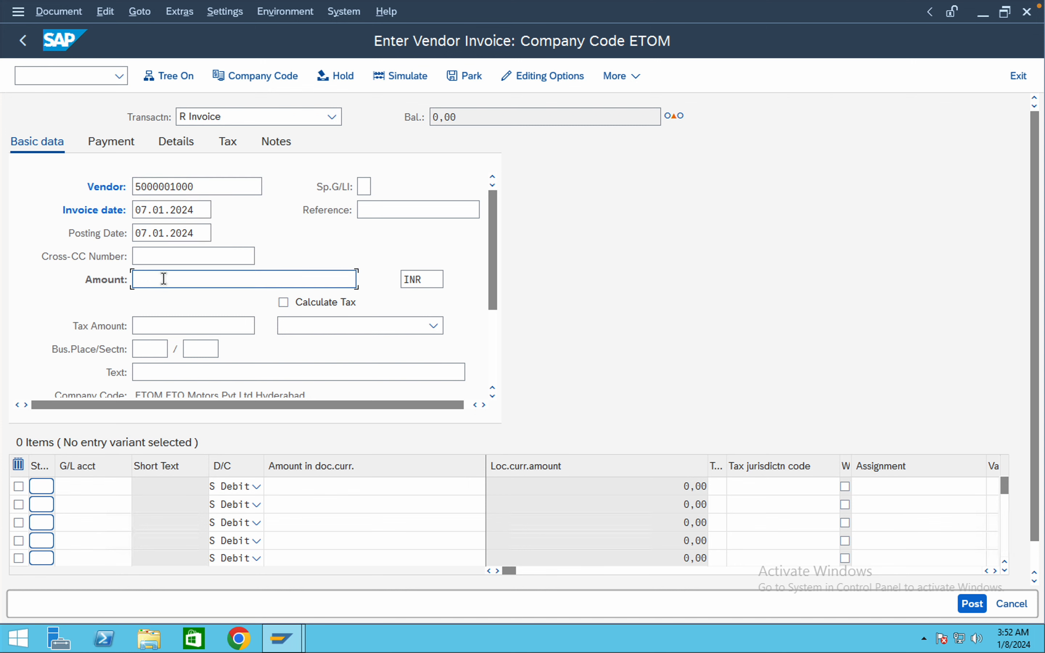
pyautogui.write('12000')
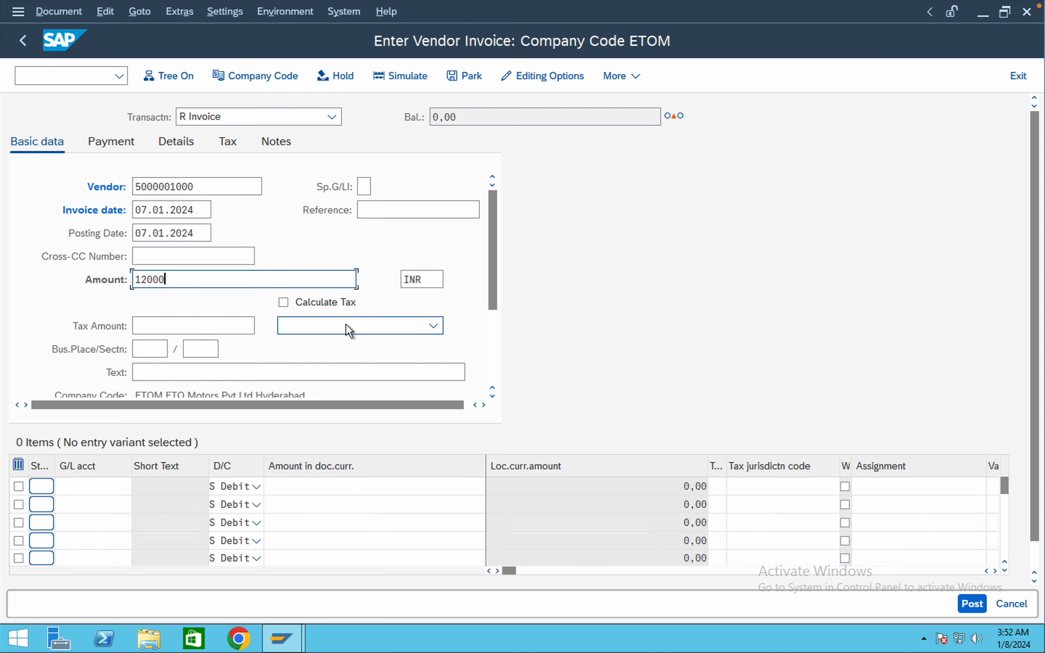
# - Add a debit line item for the Rent Account G/L account with an amount of 12000
pyautogui.click(100, 487)
pyautogui.click(135, 487)
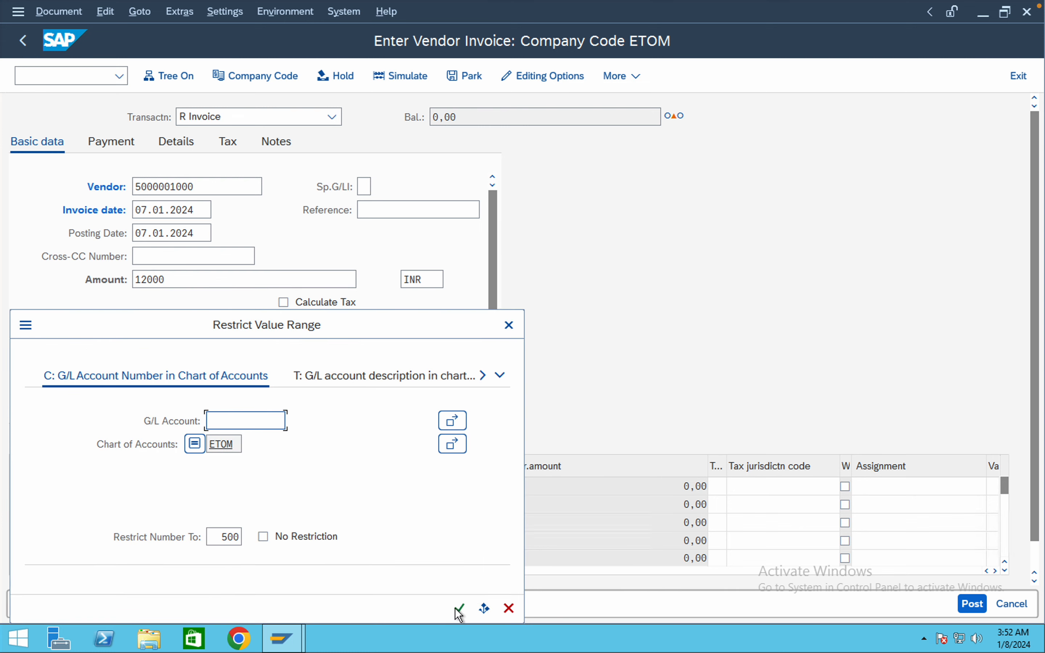
pyautogui.click(457, 607)
pyautogui.doubleClick(94, 422)
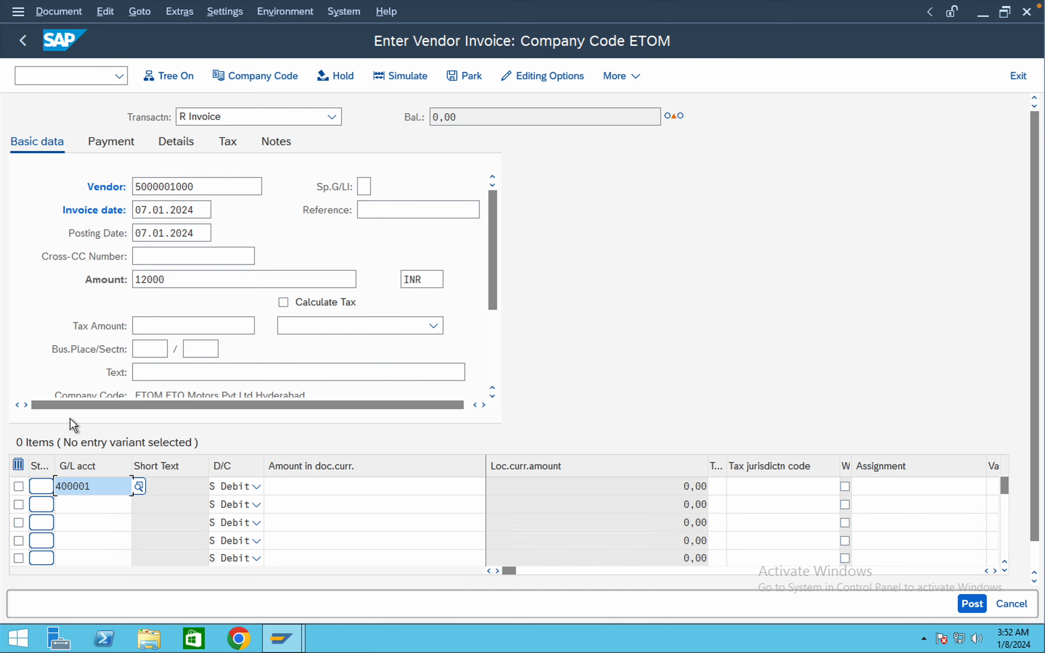
pyautogui.press('Tab')
pyautogui.press('Tab')
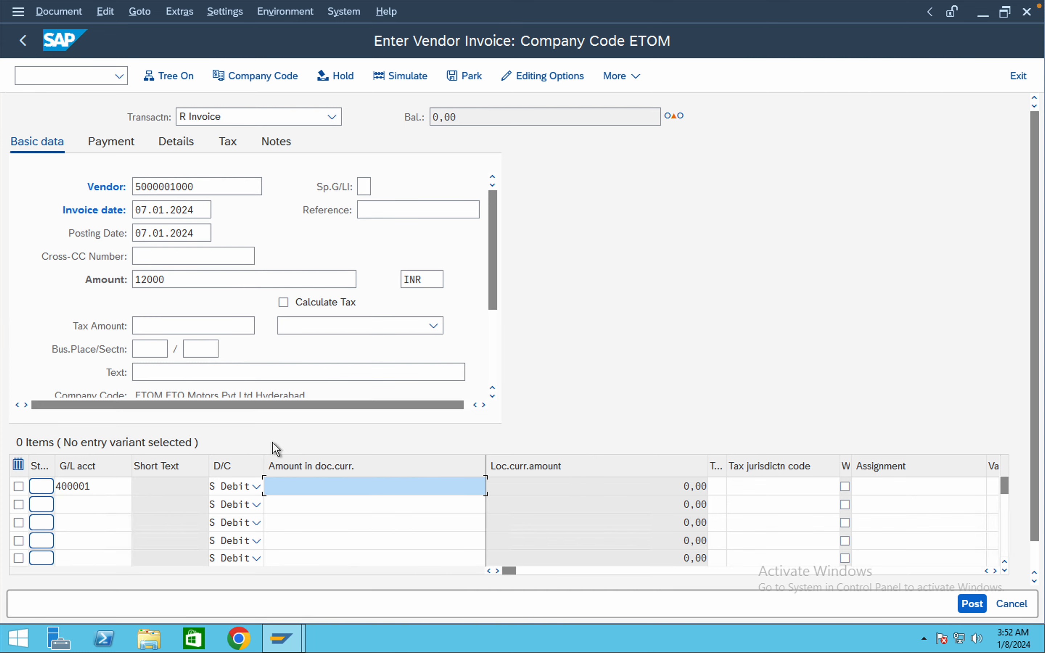
pyautogui.write('12000')
# - Assign cost center BUS MARKET to the rent line item and validate the invoice entries
pyautogui.press('Tab')
pyautogui.press('Tab')
pyautogui.press('Tab')
pyautogui.press('Tab')
pyautogui.press('Tab')
pyautogui.press('Tab')
pyautogui.press('Tab')
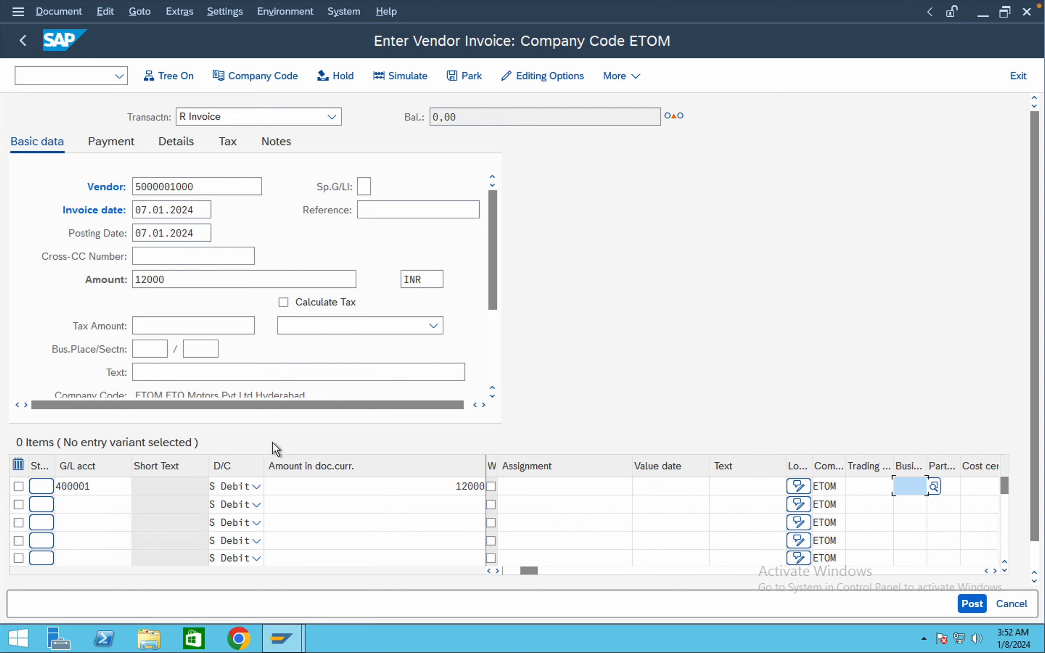
pyautogui.press('Tab')
pyautogui.press('Tab')
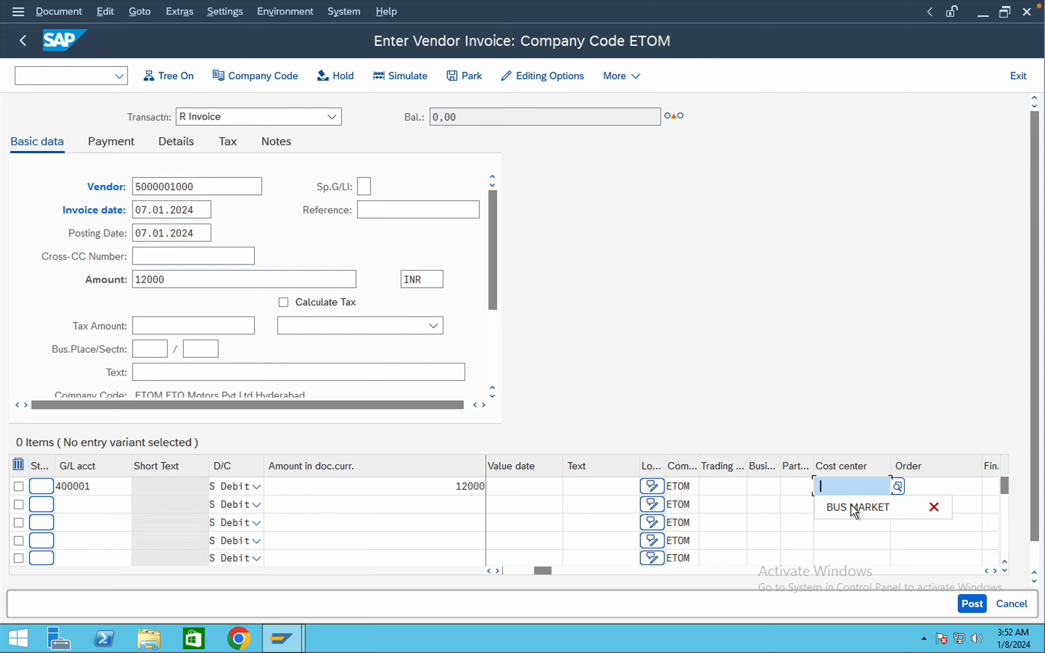
pyautogui.click(853, 505)
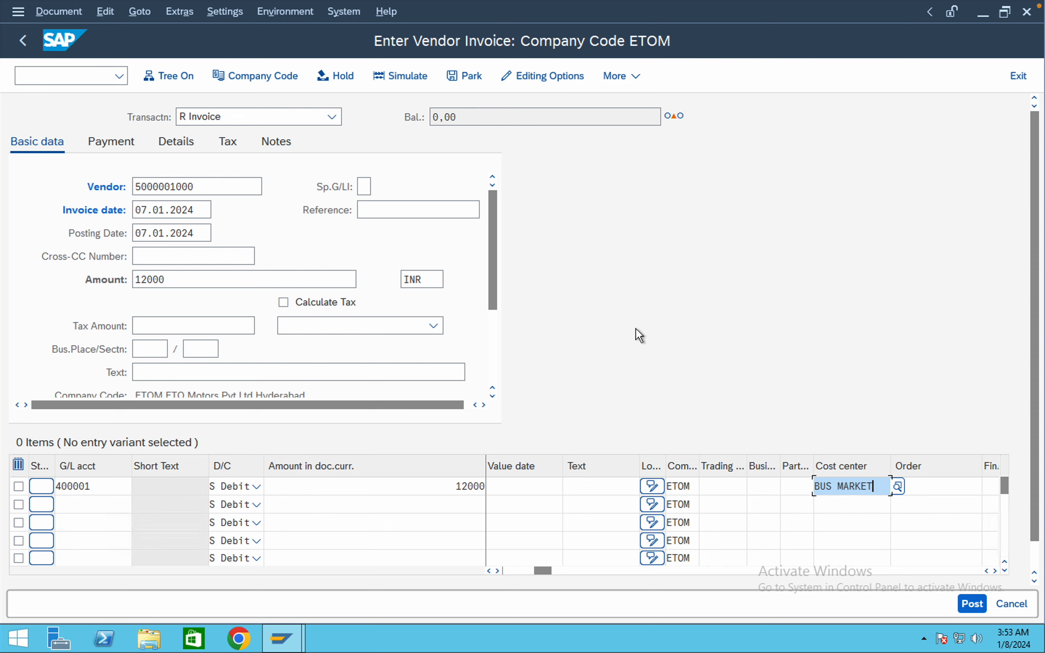
pyautogui.press('Return')
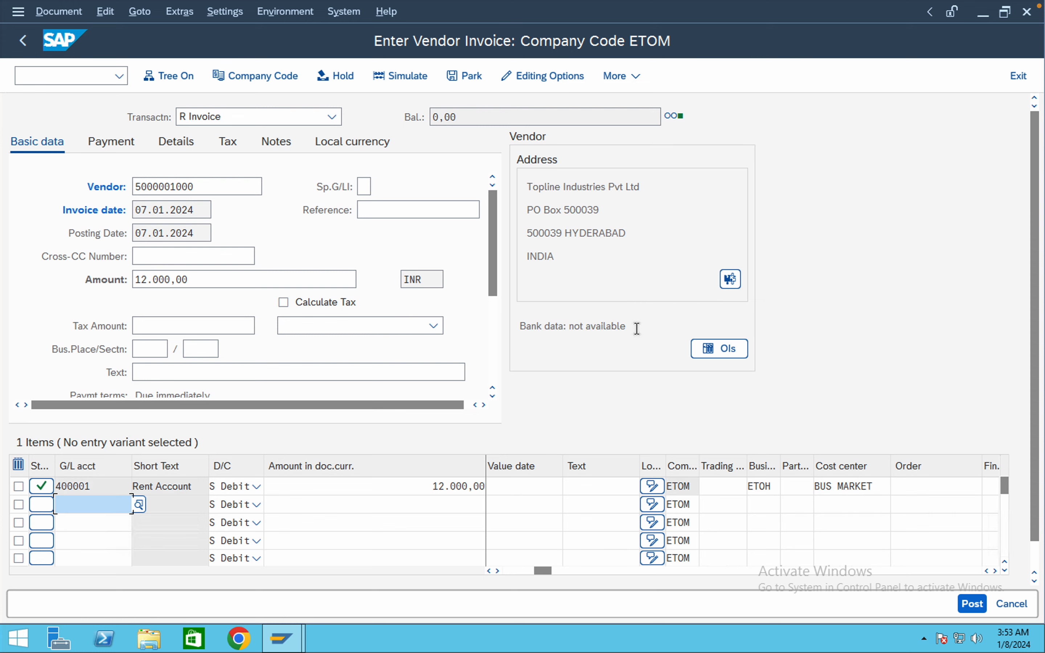
# - Simulate the 12000 INR vendor invoice and post it
pyautogui.click(56, 11)
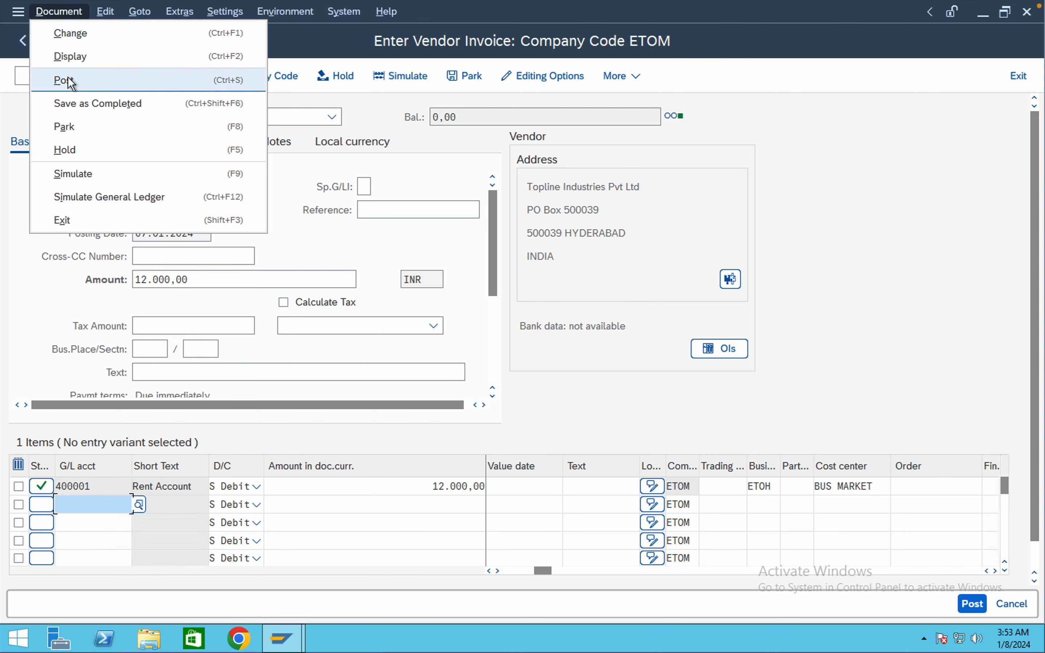
pyautogui.click(87, 175)
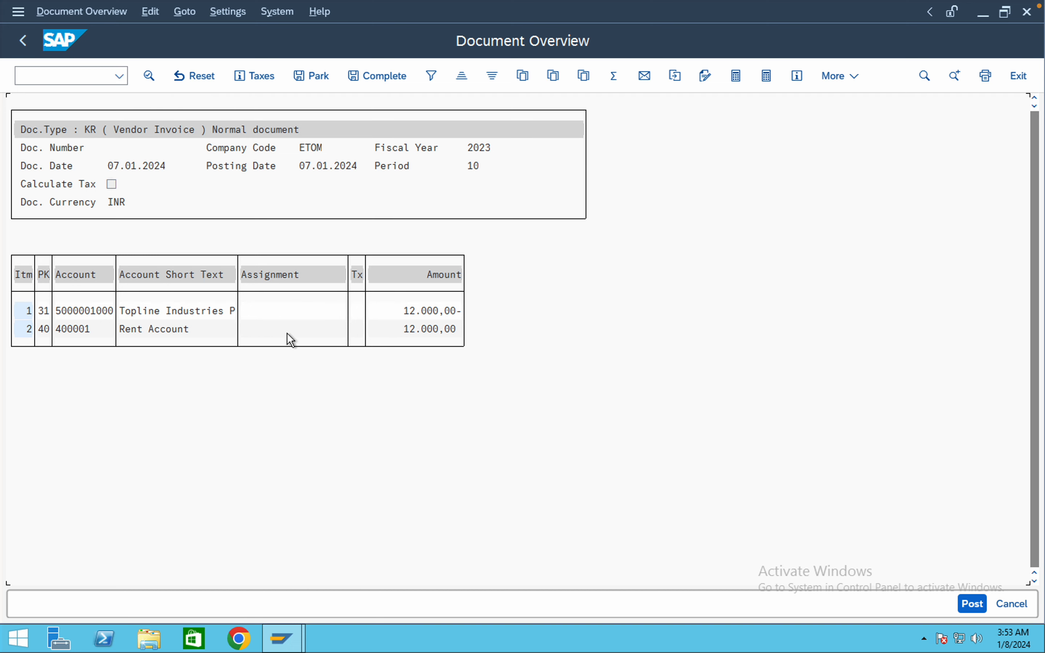
pyautogui.click(972, 605)
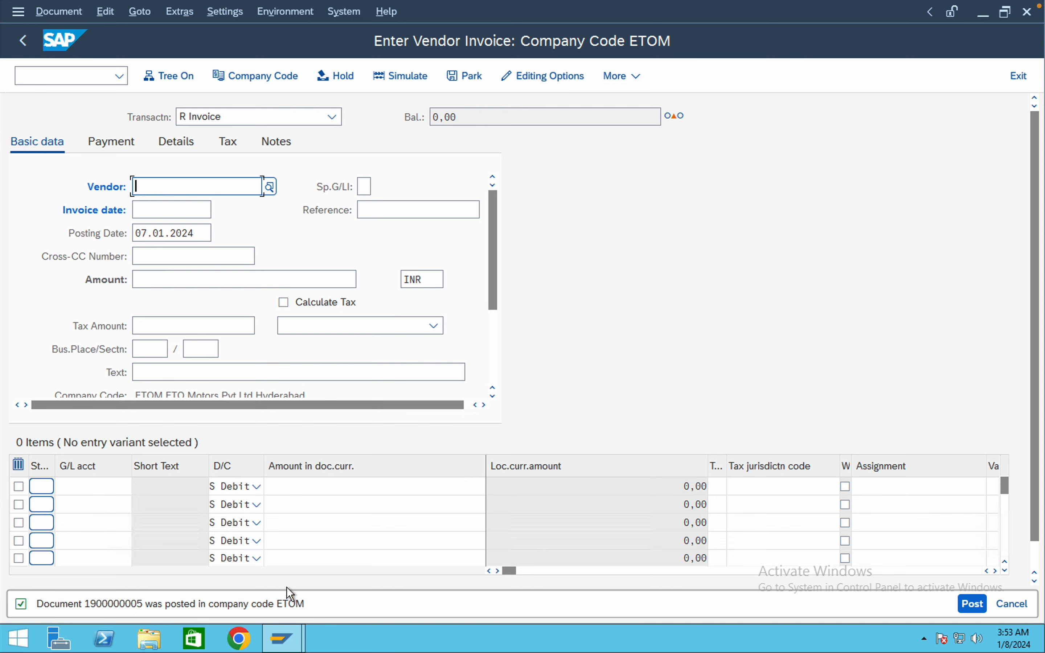
# - Open the Post Outgoing Payments transaction and set the document date to 07.01.2024 and the reference to Test
pyautogui.click(46, 76)
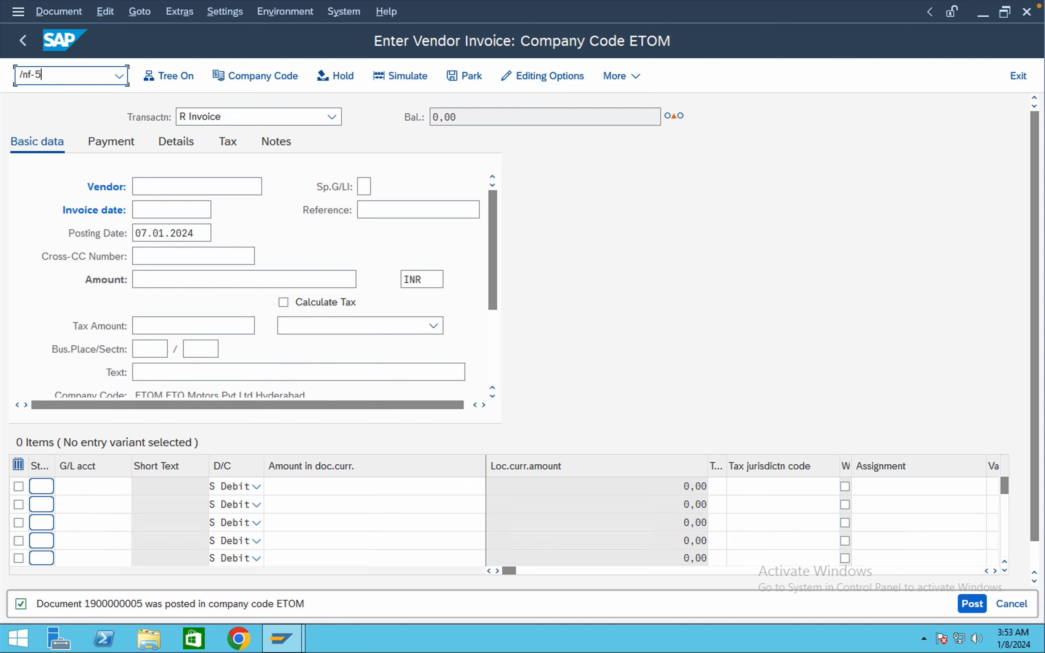
pyautogui.press('Return')
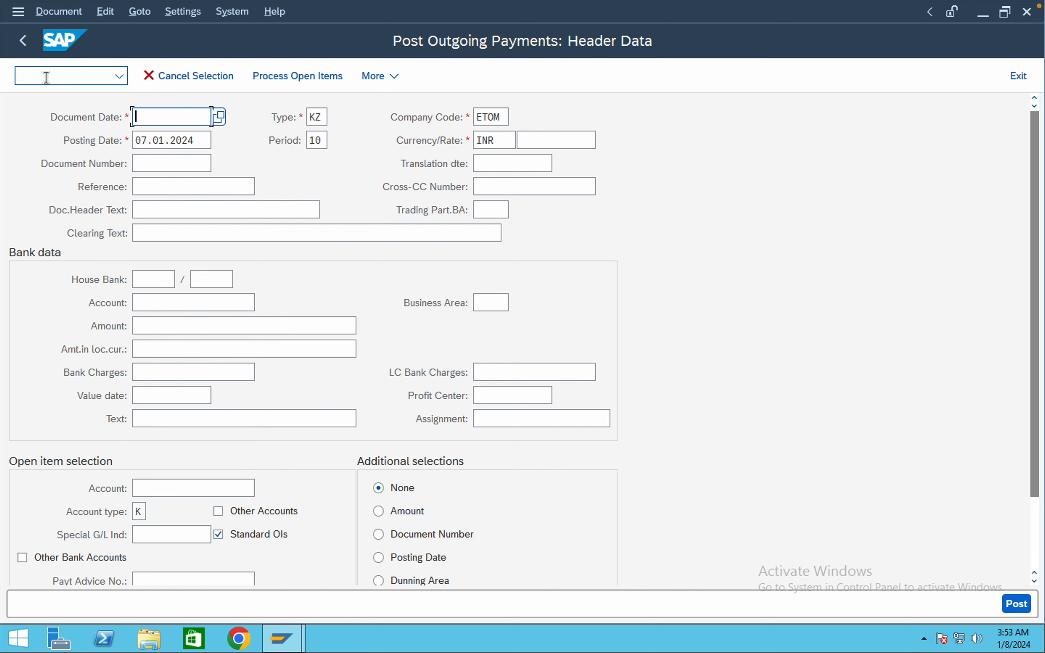
pyautogui.click(177, 135)
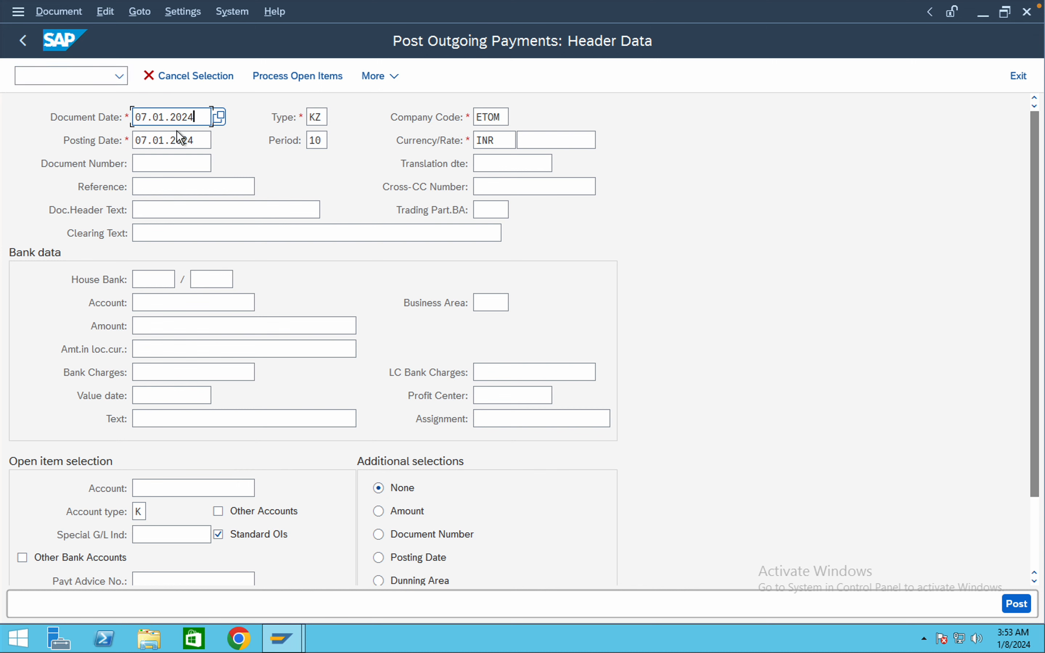
pyautogui.click(159, 187)
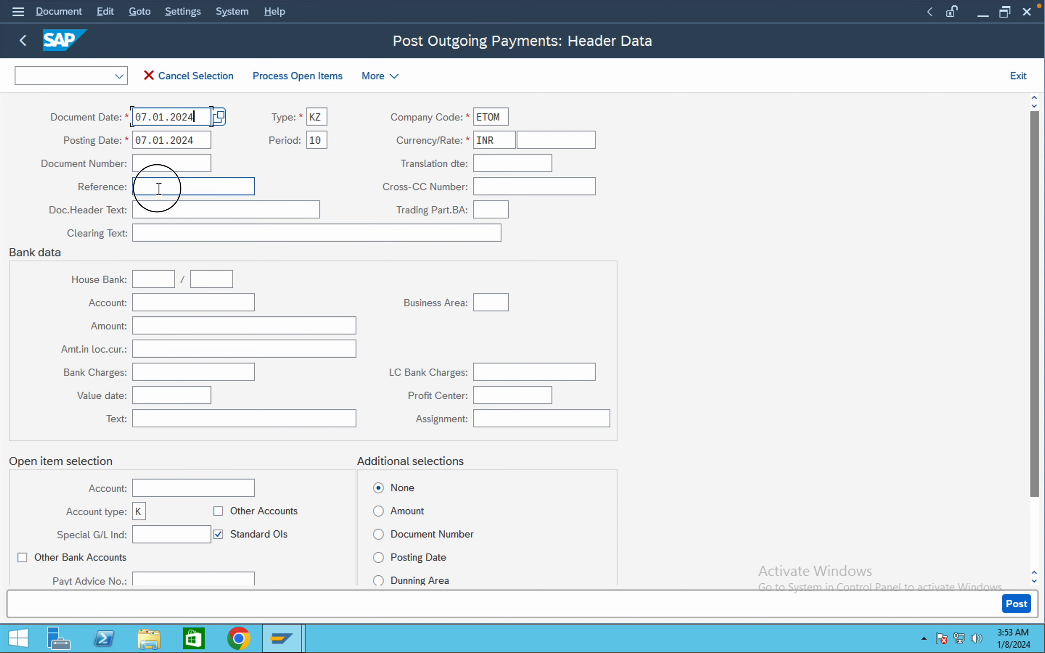
pyautogui.click(162, 209)
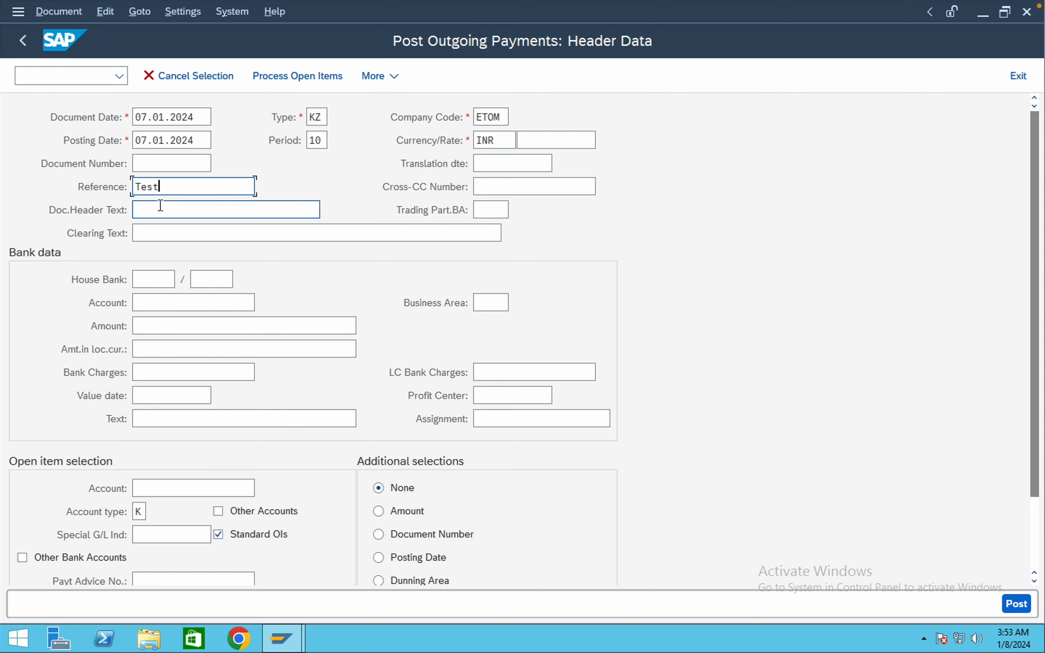
# - Enter the HSBC Bank G/L account and a payment amount of 6000 in the bank data
pyautogui.click(165, 303)
pyautogui.click(170, 327)
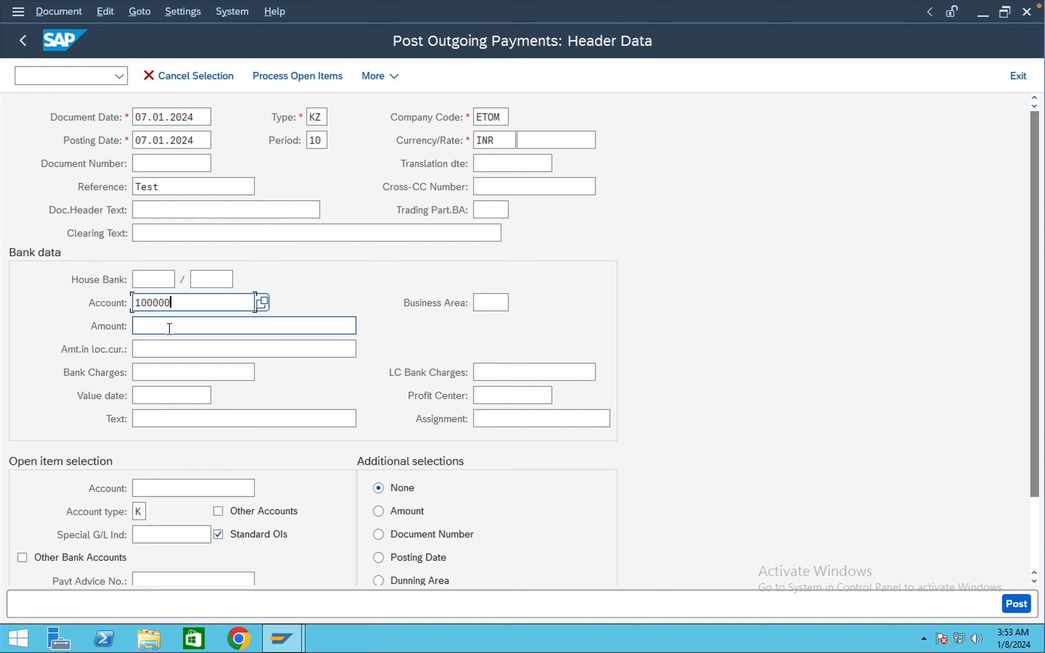
pyautogui.click(157, 325)
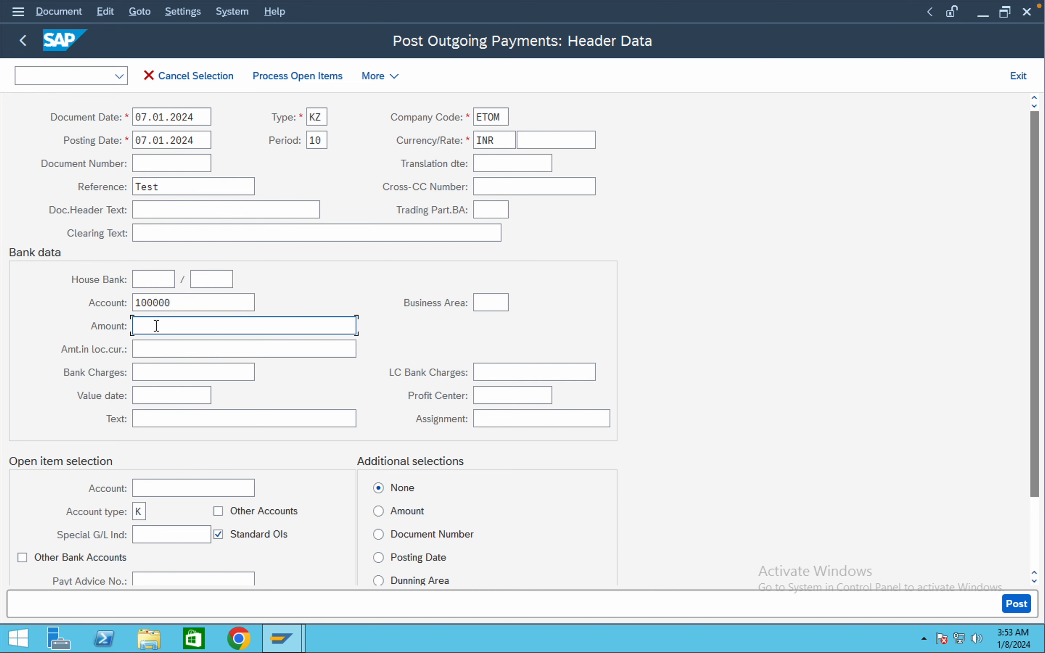
pyautogui.write('6000')
# - Set the bank data text to "vendor payment"
pyautogui.click(168, 484)
pyautogui.click(164, 423)
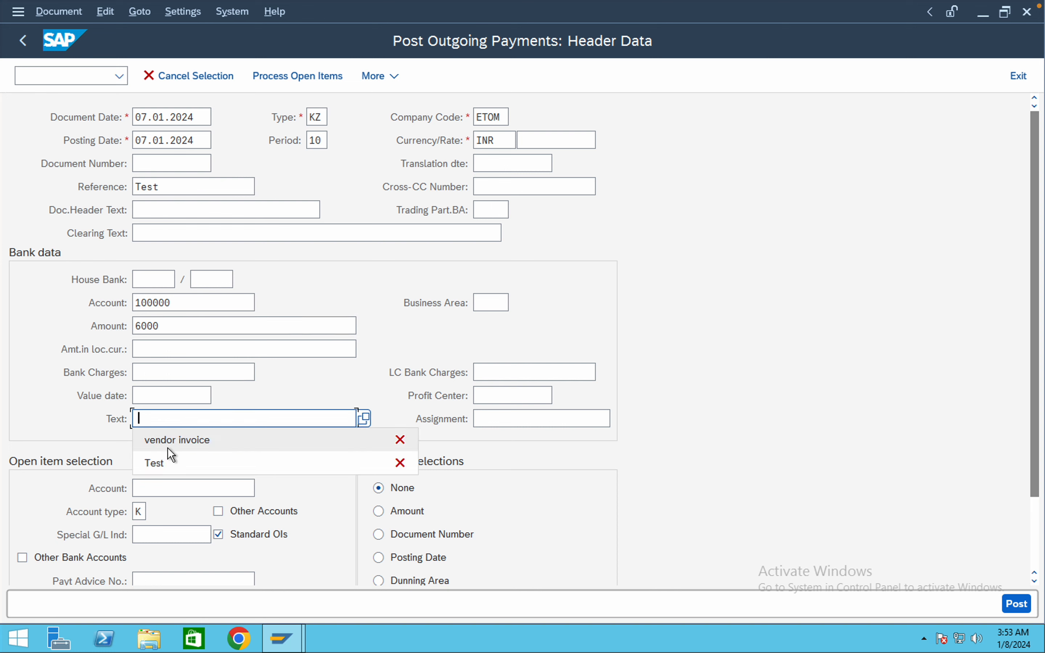
pyautogui.click(170, 439)
pyautogui.click(161, 487)
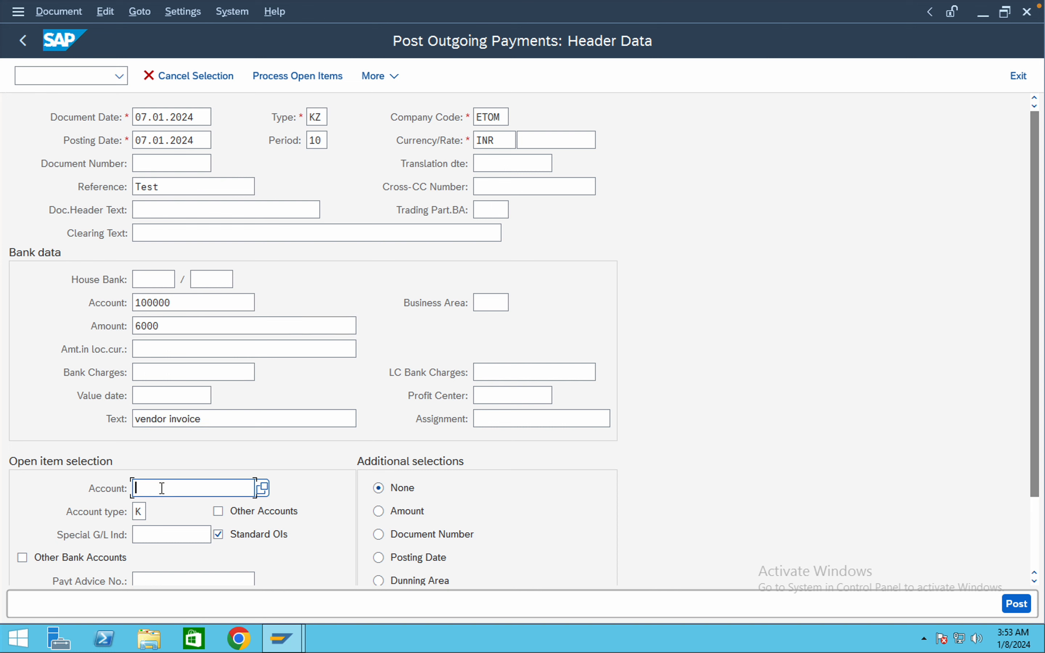
pyautogui.click(204, 419)
pyautogui.moveTo(204, 418); pyautogui.dragTo(171, 415)
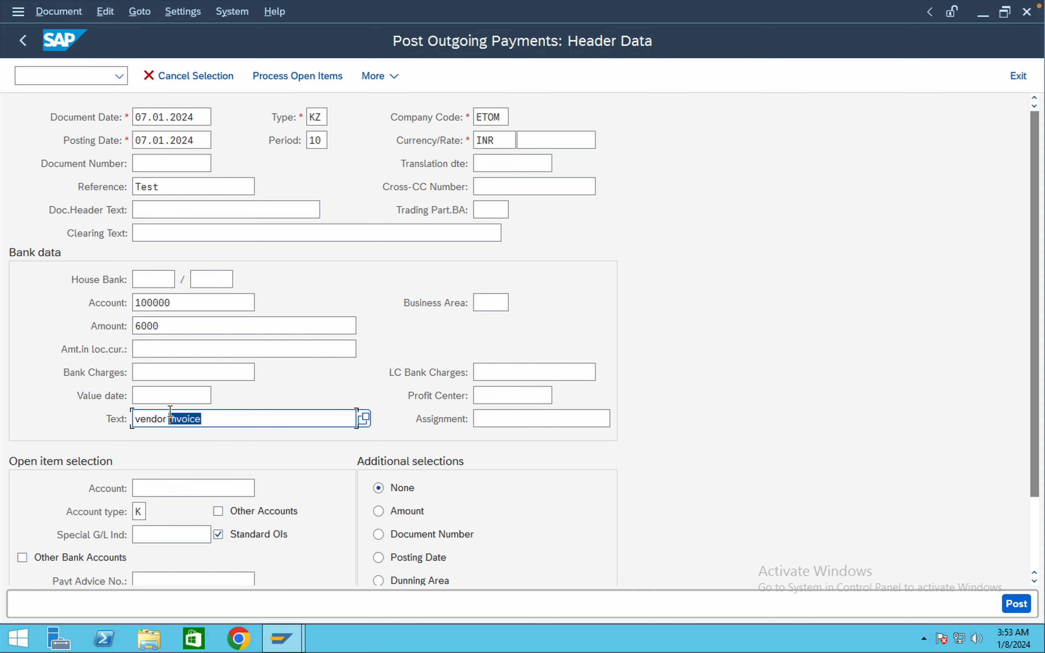
pyautogui.write('payment')
# - Select the Topline Industries supplier account for open item selection and process its open items
pyautogui.click(184, 490)
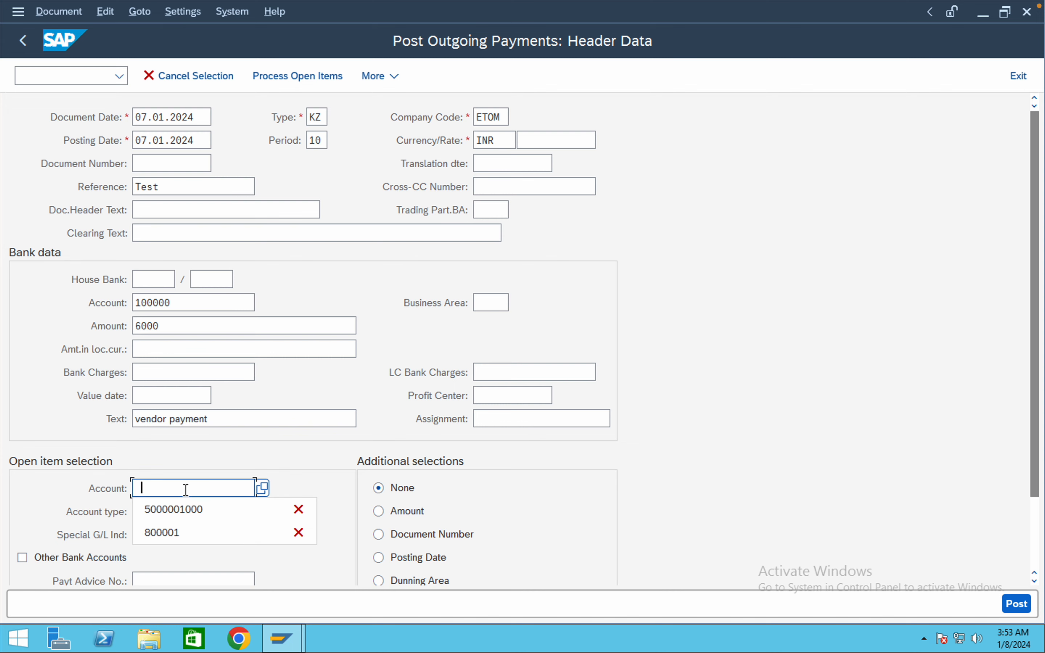
pyautogui.click(189, 511)
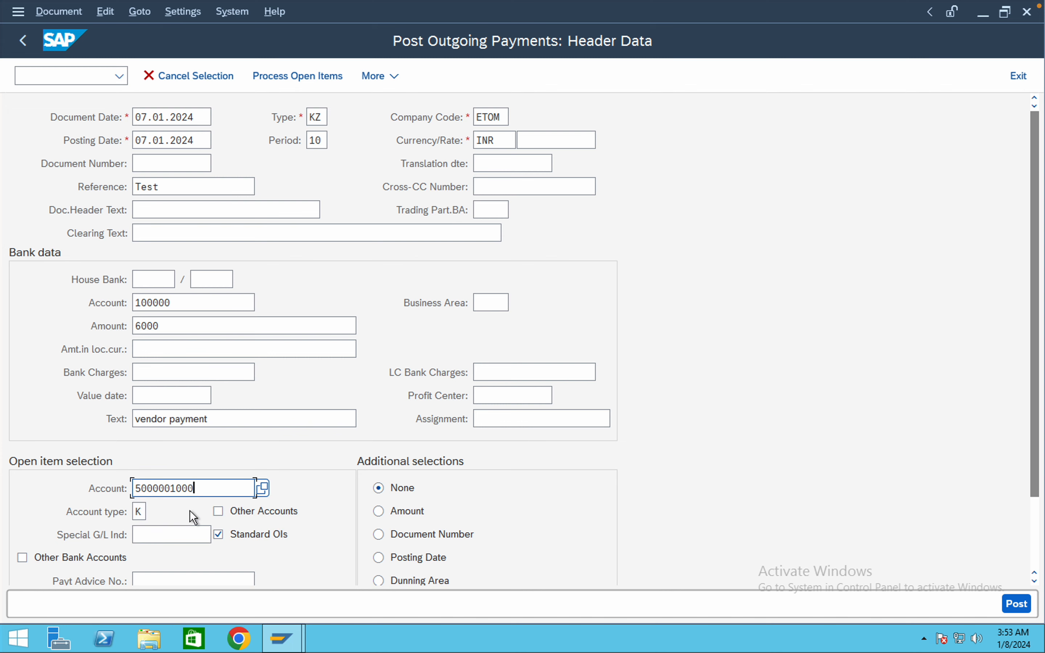
pyautogui.click(282, 81)
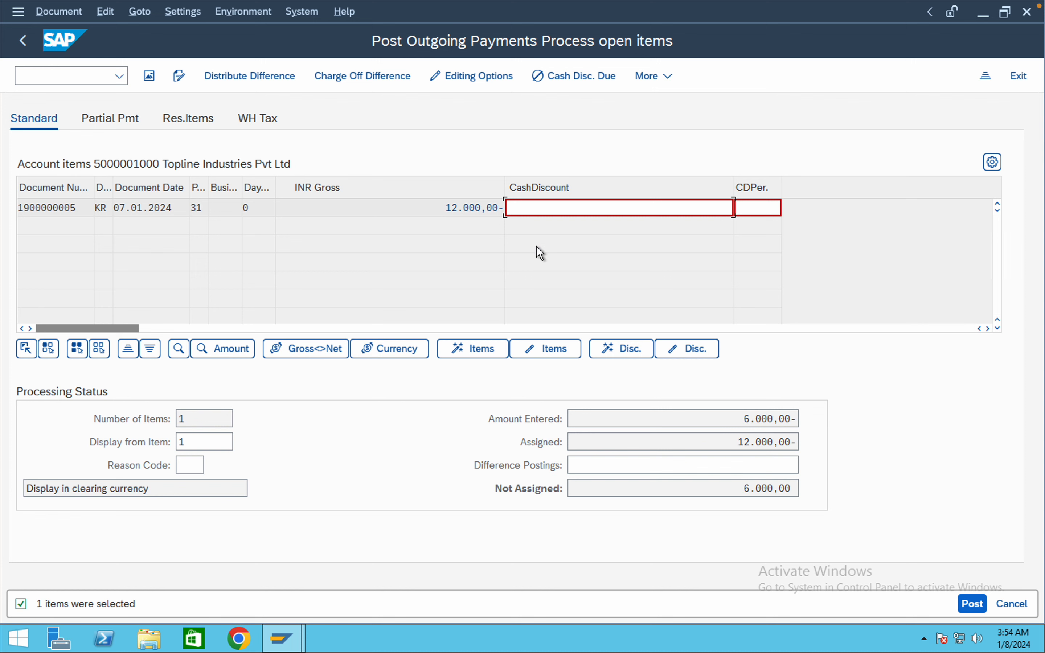
# - Assign the 6000 INR difference as a residual item on the 12000 INR invoice and simulate the payment document
pyautogui.click(752, 469)
pyautogui.click(179, 125)
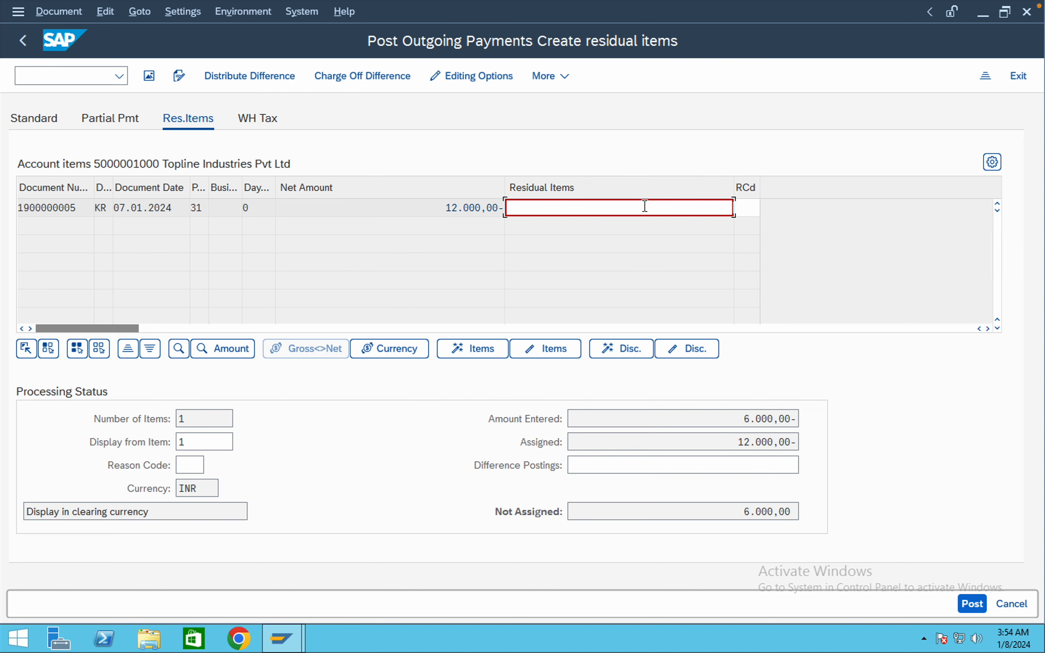
pyautogui.doubleClick(686, 208)
pyautogui.click(57, 14)
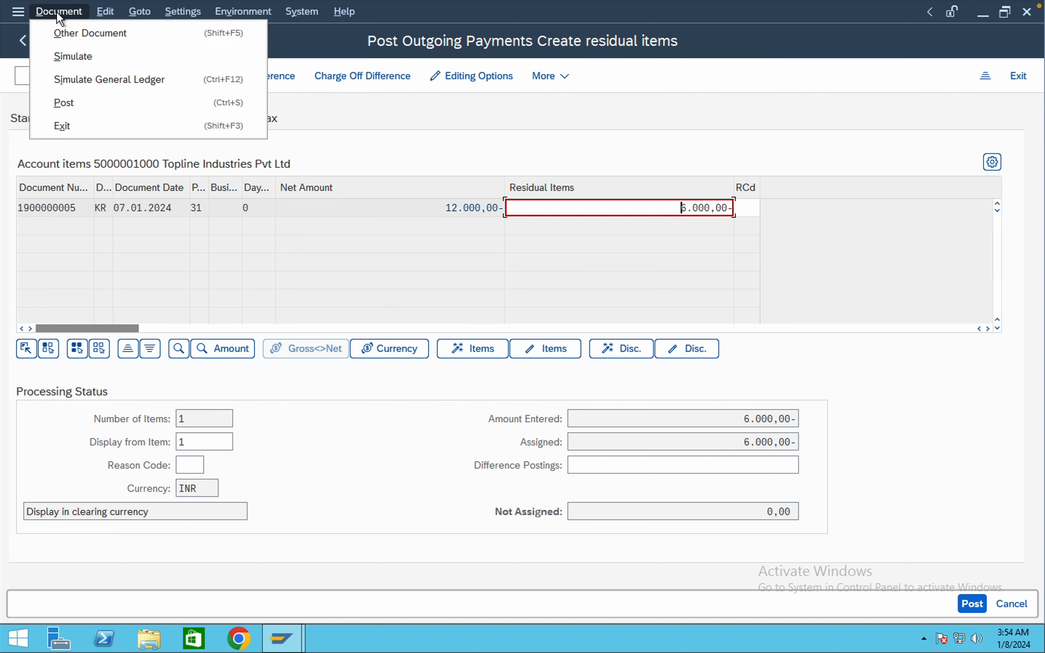
pyautogui.click(68, 58)
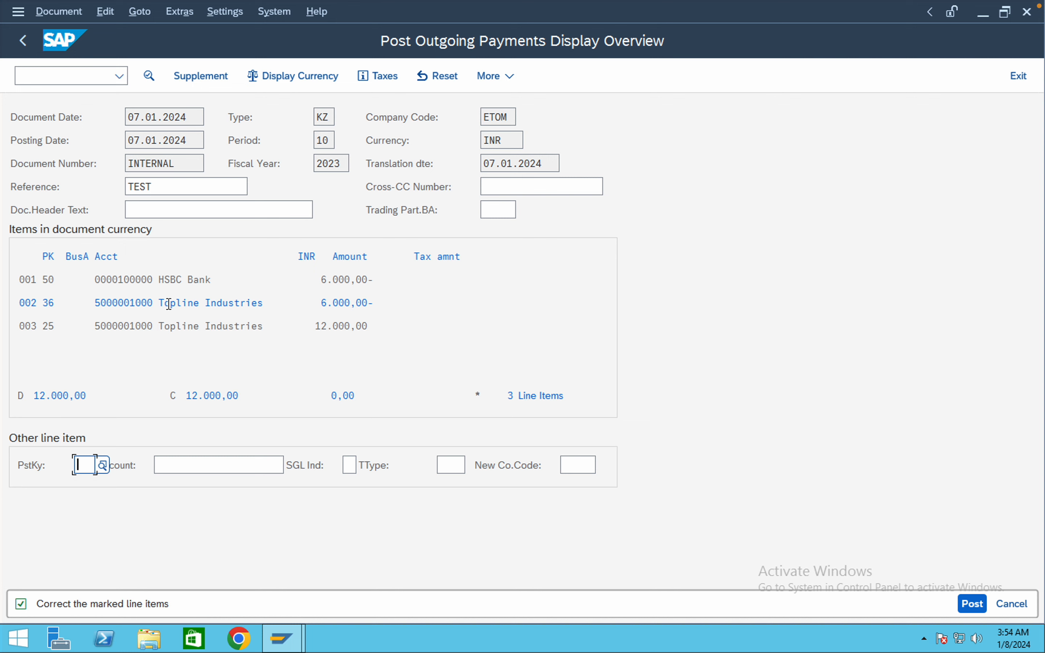
# - Fill in the required text on the 6000 INR Topline Industries residual line item and post the payment
pyautogui.doubleClick(168, 304)
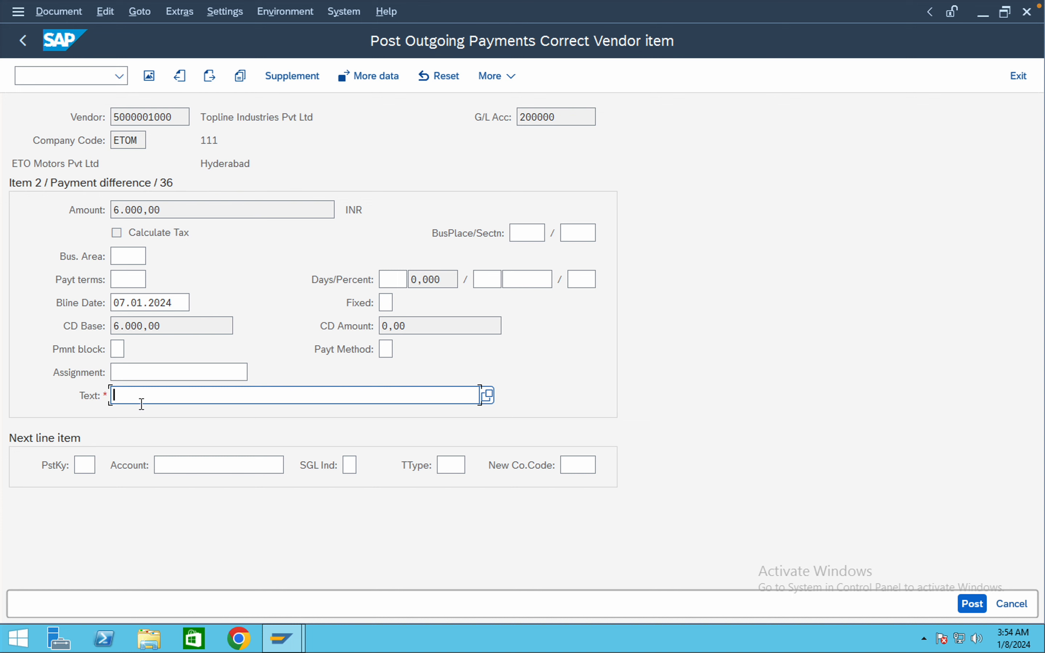
pyautogui.click(142, 404)
pyautogui.click(145, 417)
pyautogui.click(23, 41)
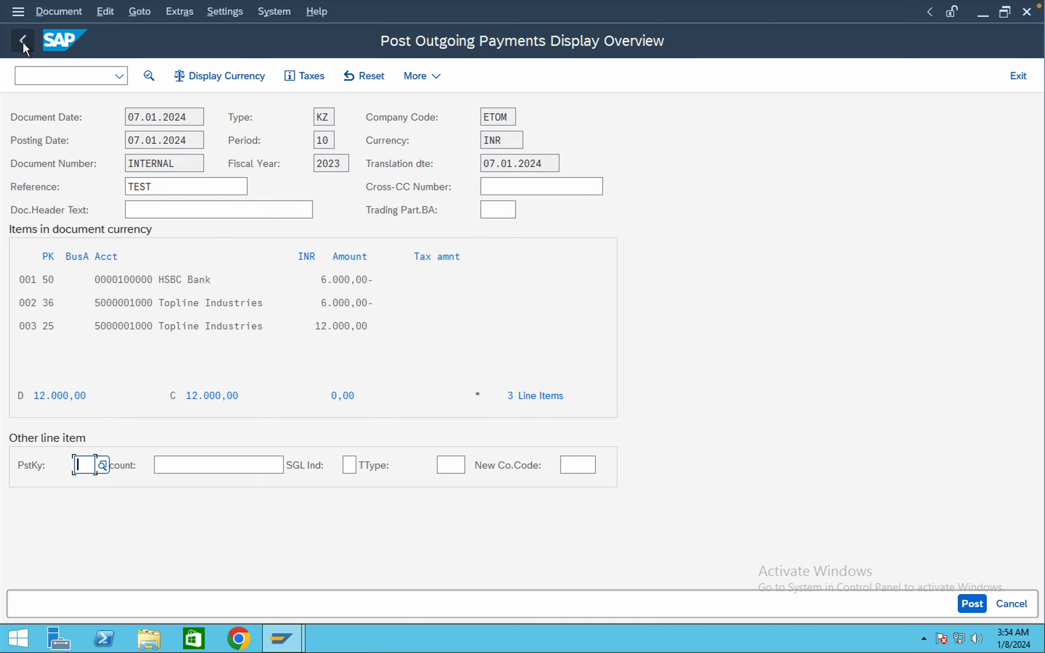
pyautogui.click(972, 604)
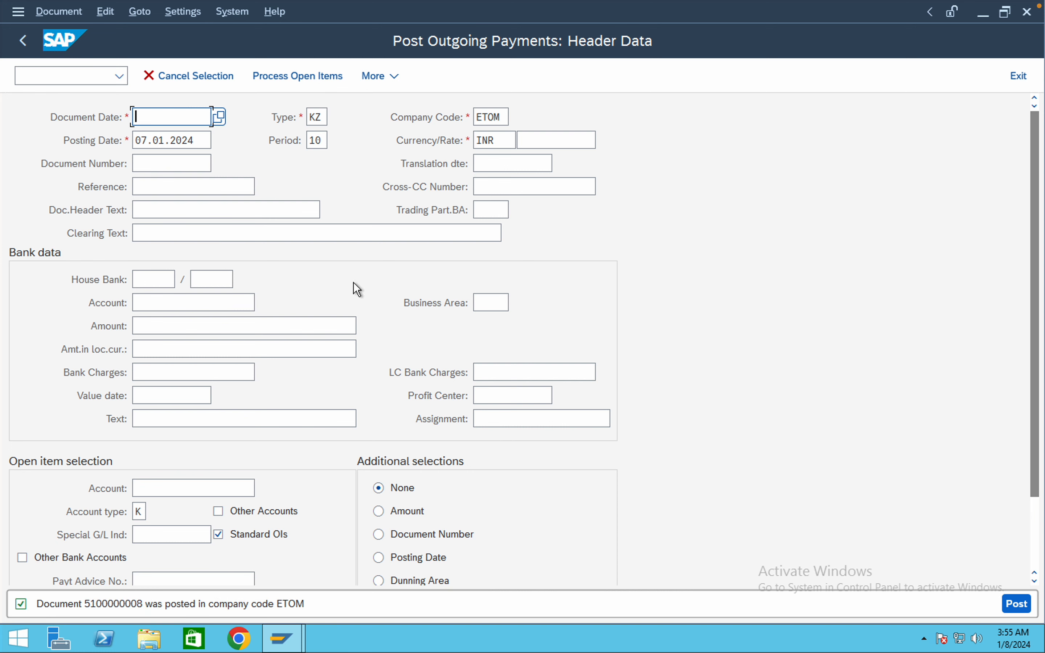
# - Run transaction FBL1N to display the vendor open items for company code ETOM at key date 07.01.2024
pyautogui.click(55, 77)
pyautogui.write('/nfbl1n')
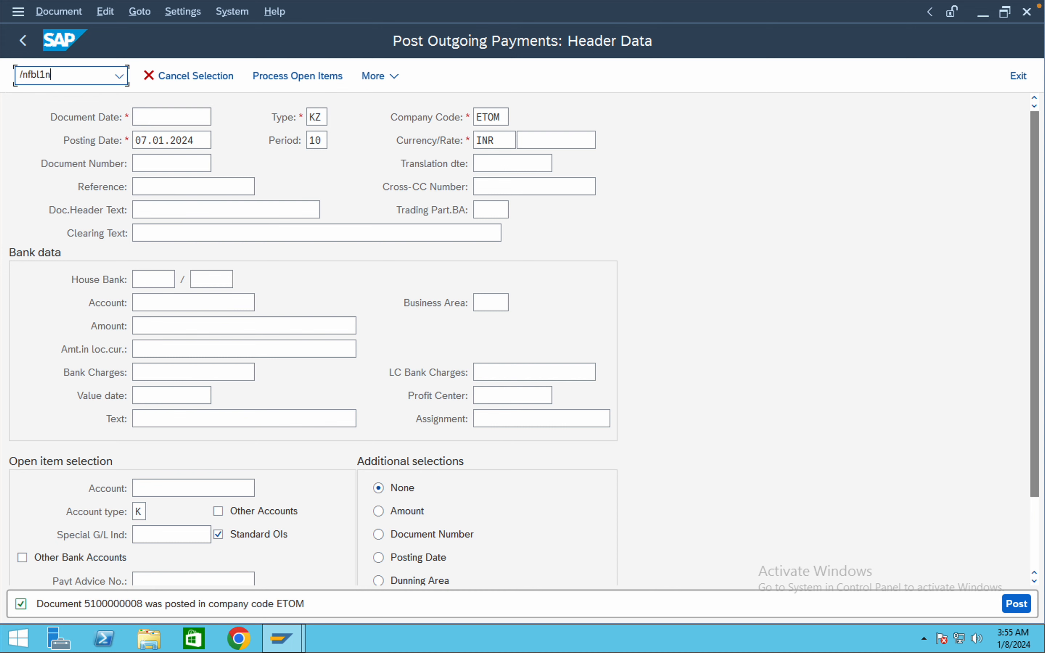
pyautogui.press('Return')
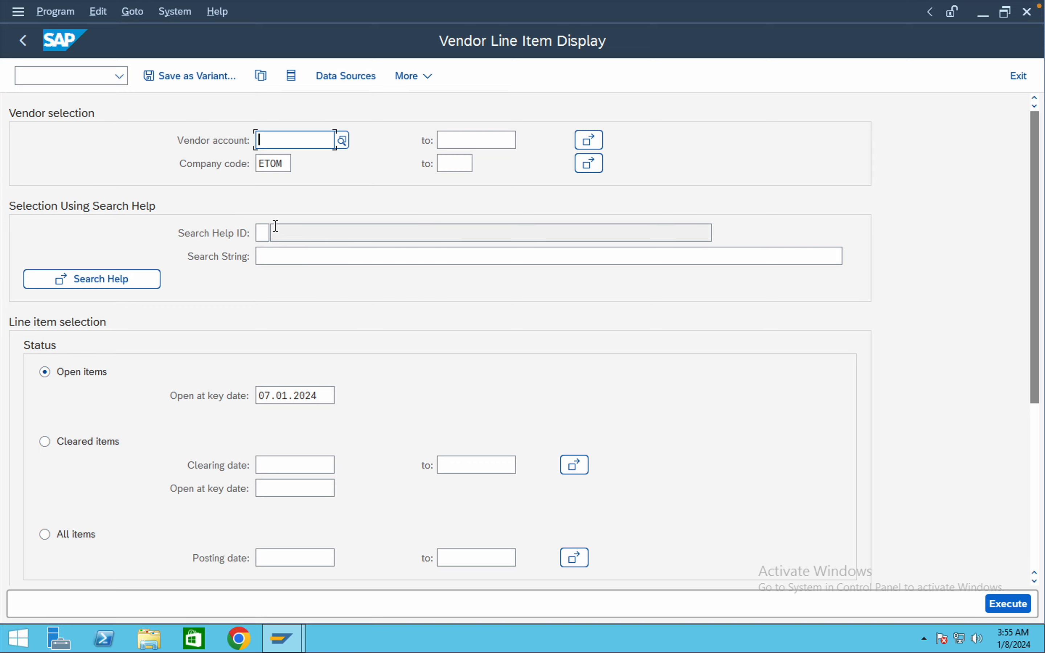
pyautogui.click(1009, 604)
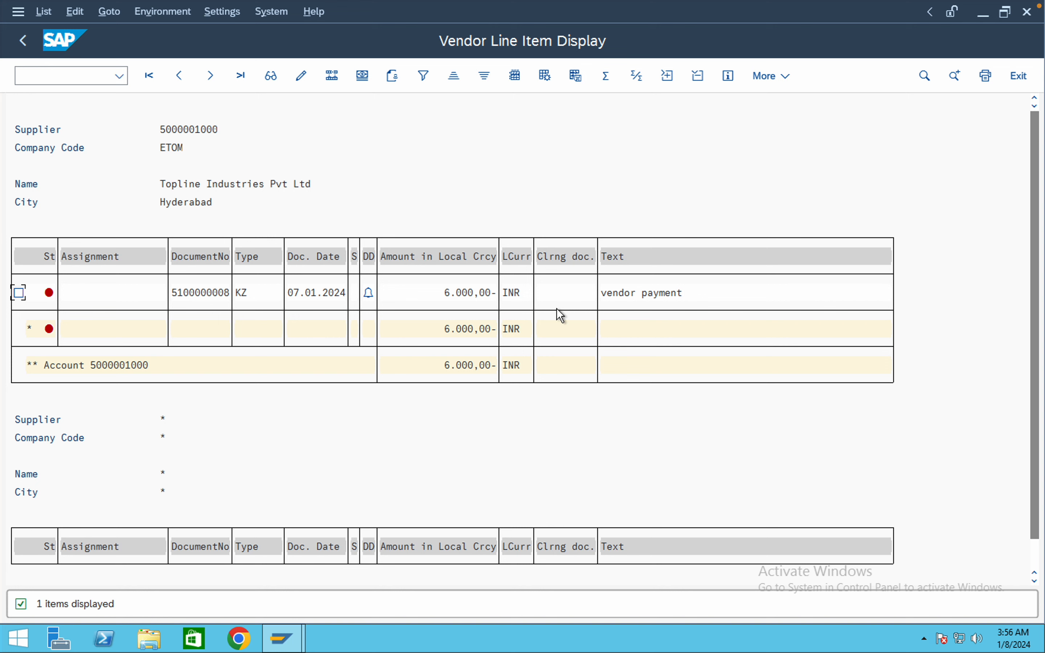
# - Start an outgoing payment with transaction F-53, using document date 07.01.2024 and reference "Test"
pyautogui.click(59, 73)
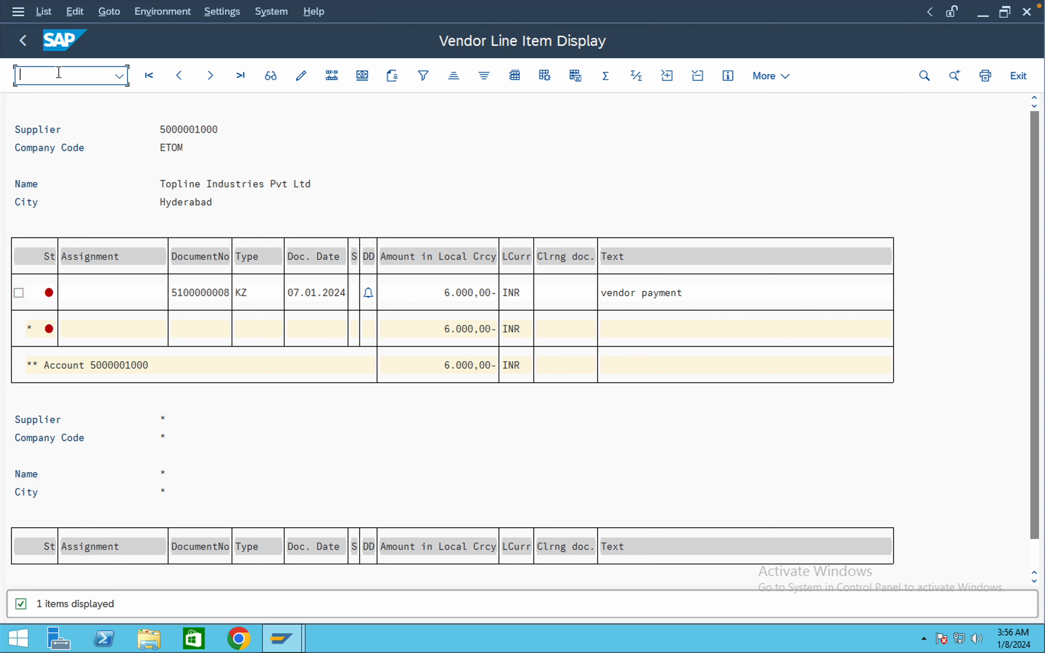
pyautogui.write('/nf-53')
pyautogui.press('Return')
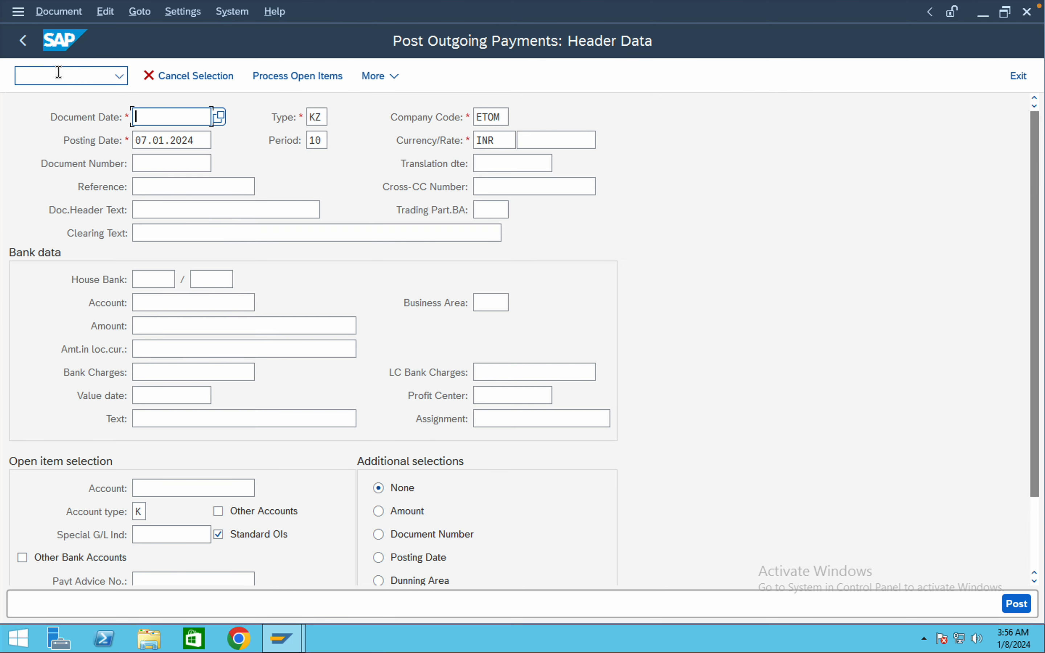
pyautogui.click(150, 141)
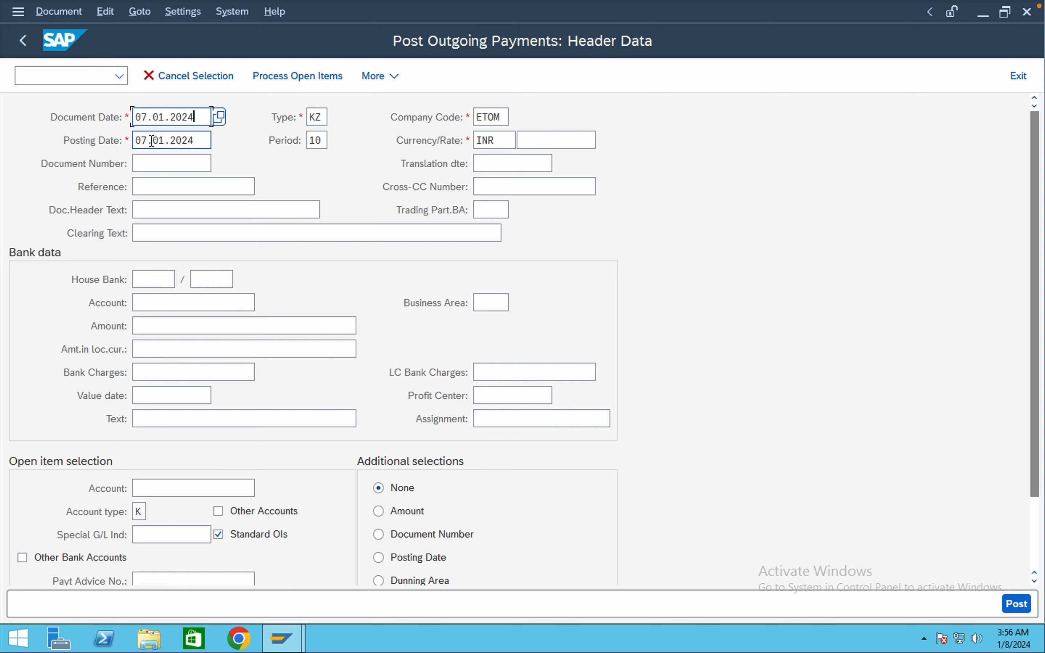
pyautogui.click(152, 187)
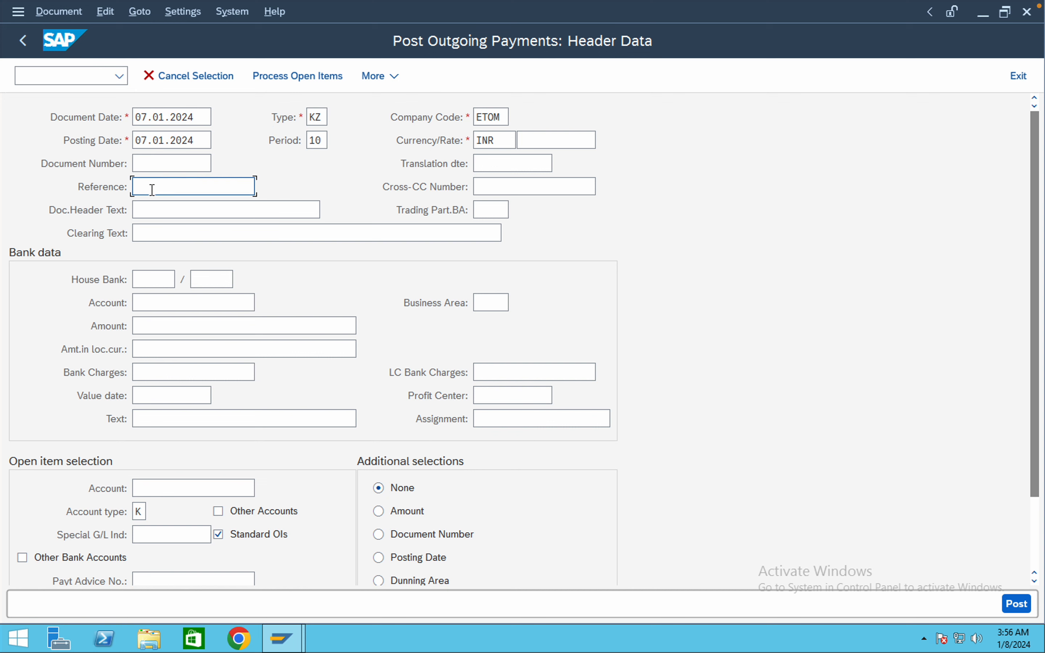
pyautogui.click(155, 212)
# - Fill in the bank data with the HSBC Bank G/L account, amount 6000 and text "vendor payment"
pyautogui.click(146, 304)
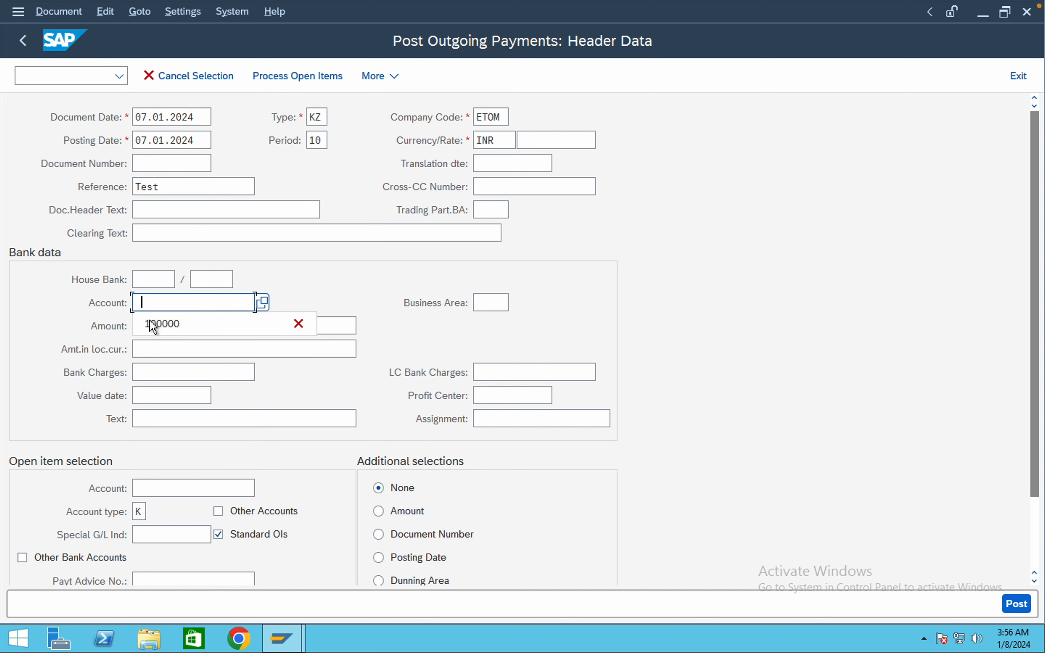
pyautogui.click(152, 325)
pyautogui.click(153, 325)
pyautogui.click(157, 346)
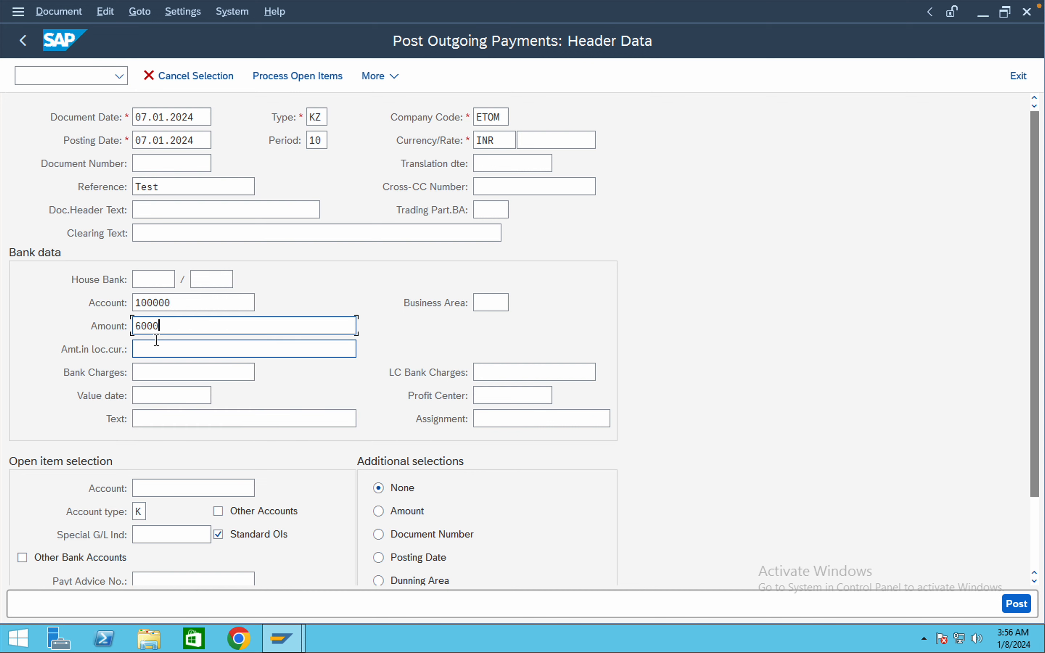
pyautogui.click(162, 421)
pyautogui.click(169, 438)
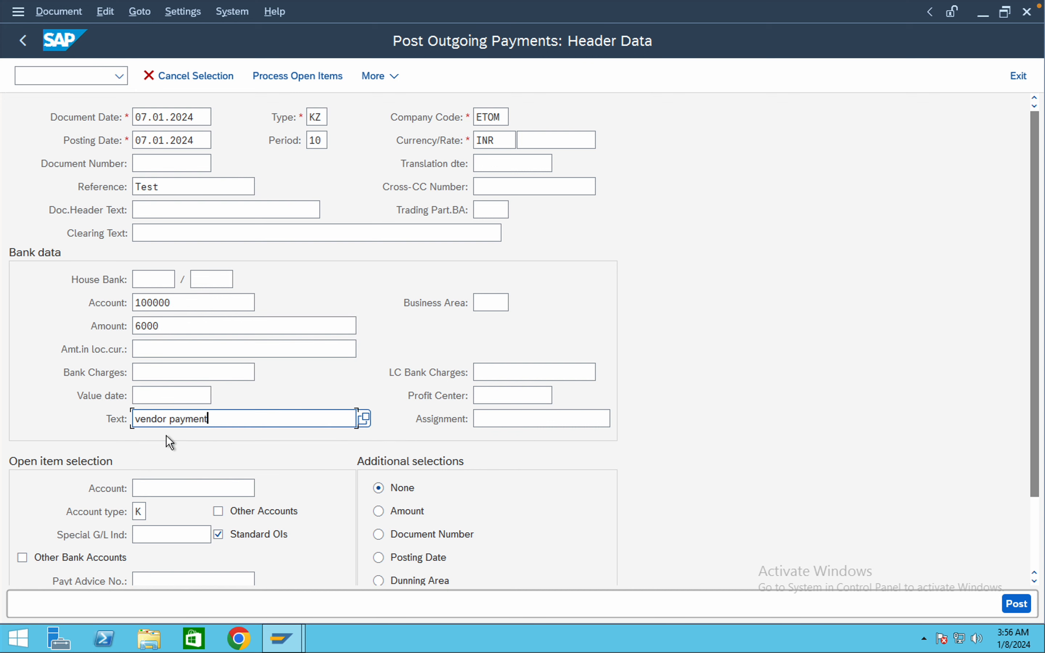
# - Choose the Topline Industries supplier account for open item selection and process its open items
pyautogui.click(175, 487)
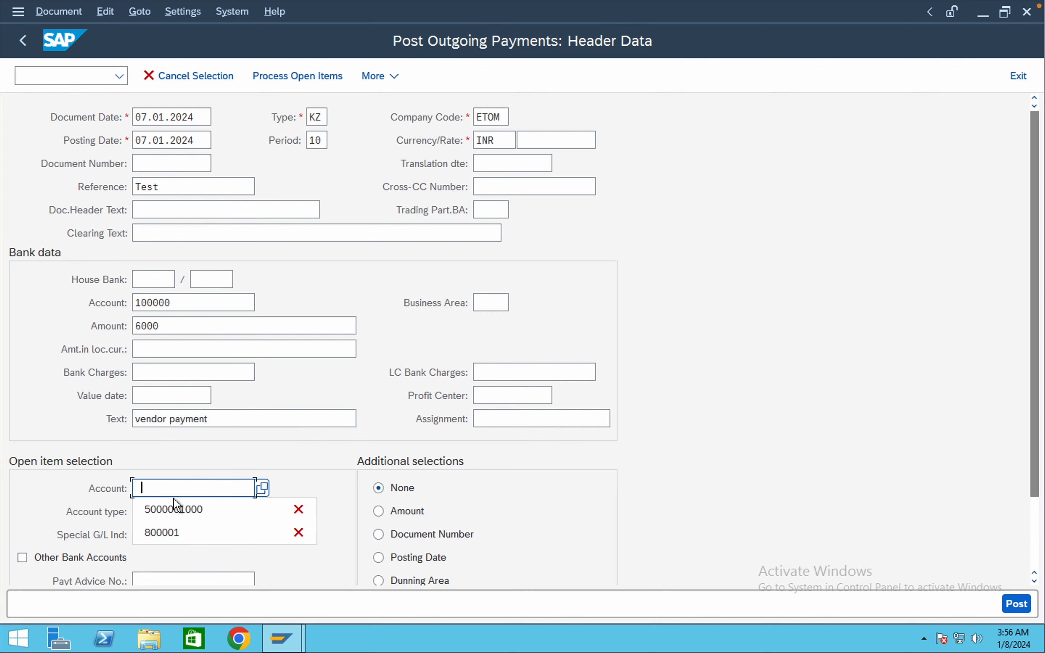
pyautogui.click(175, 504)
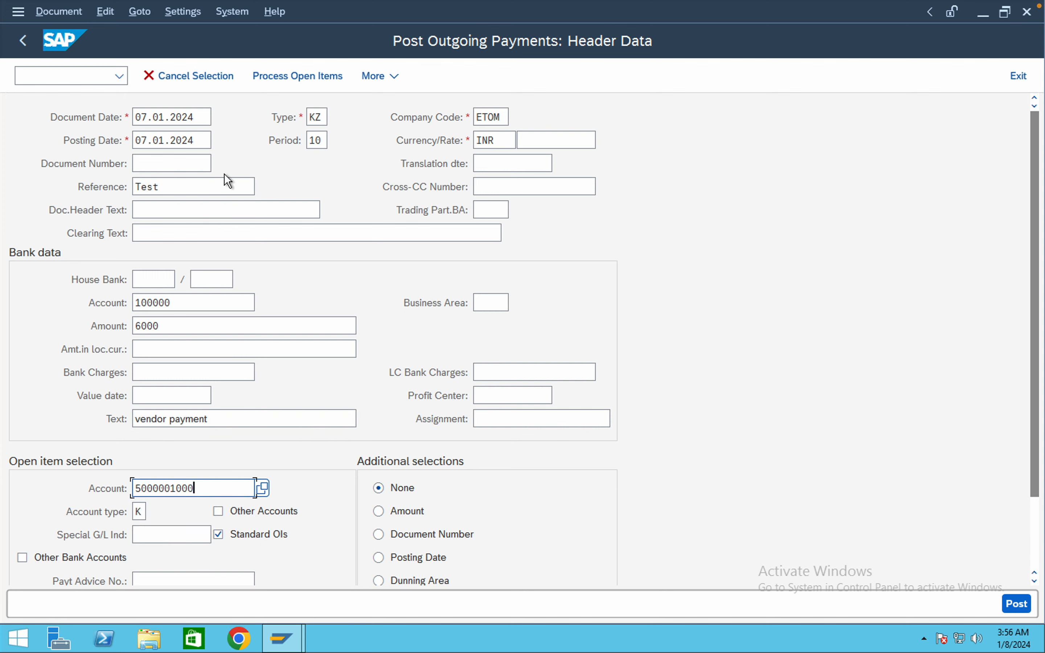
pyautogui.click(298, 77)
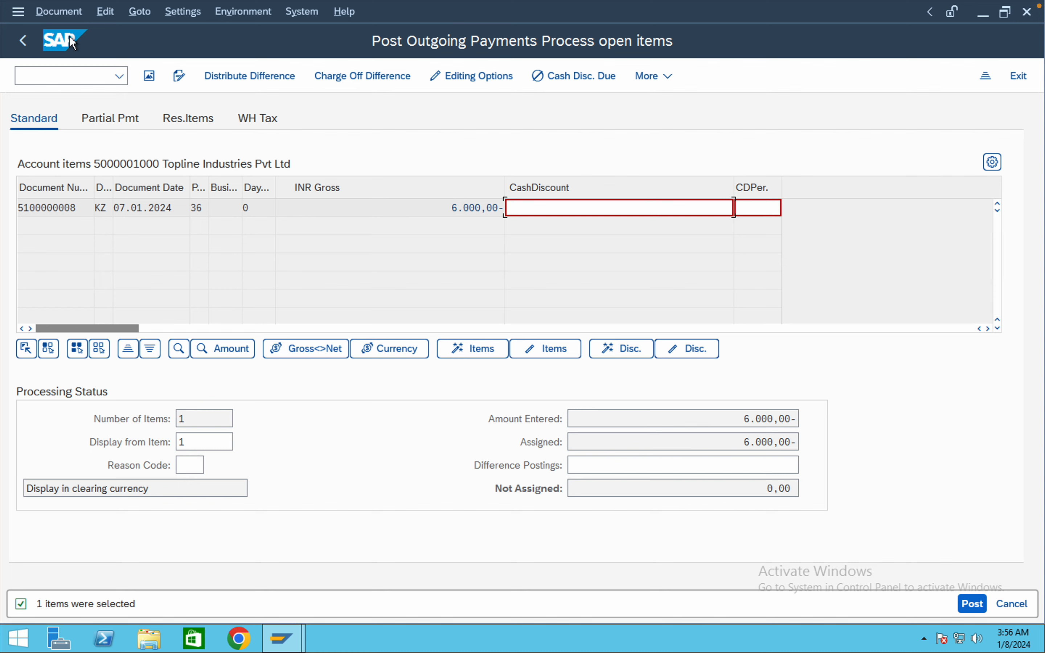
# - Simulate the 6000 INR payment clearing the Topline Industries residual item and post it
pyautogui.click(59, 14)
pyautogui.click(62, 57)
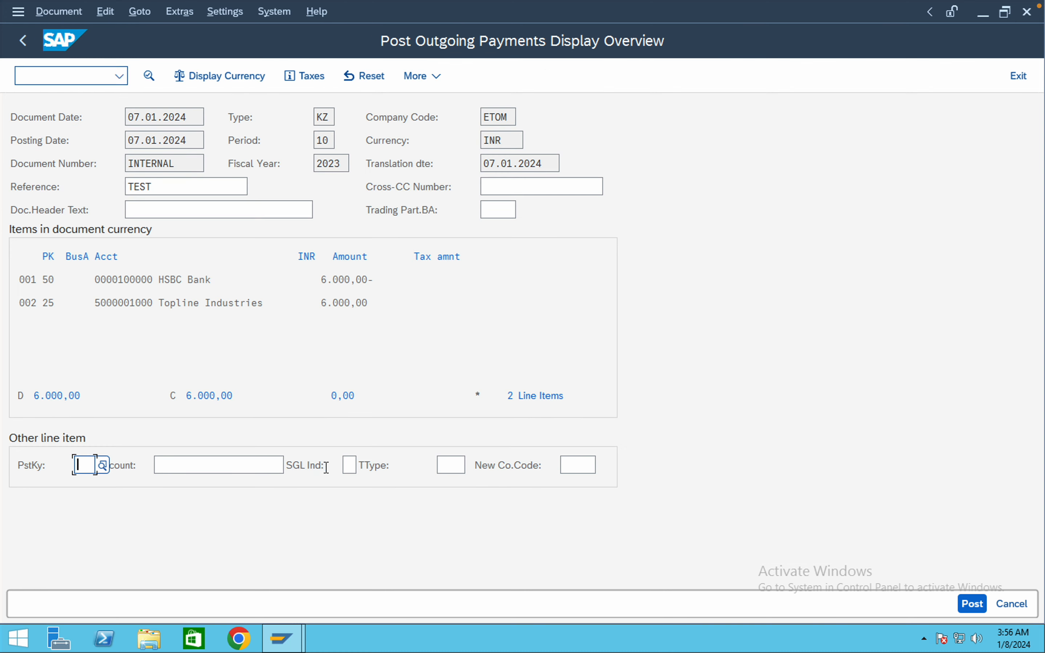
pyautogui.click(971, 604)
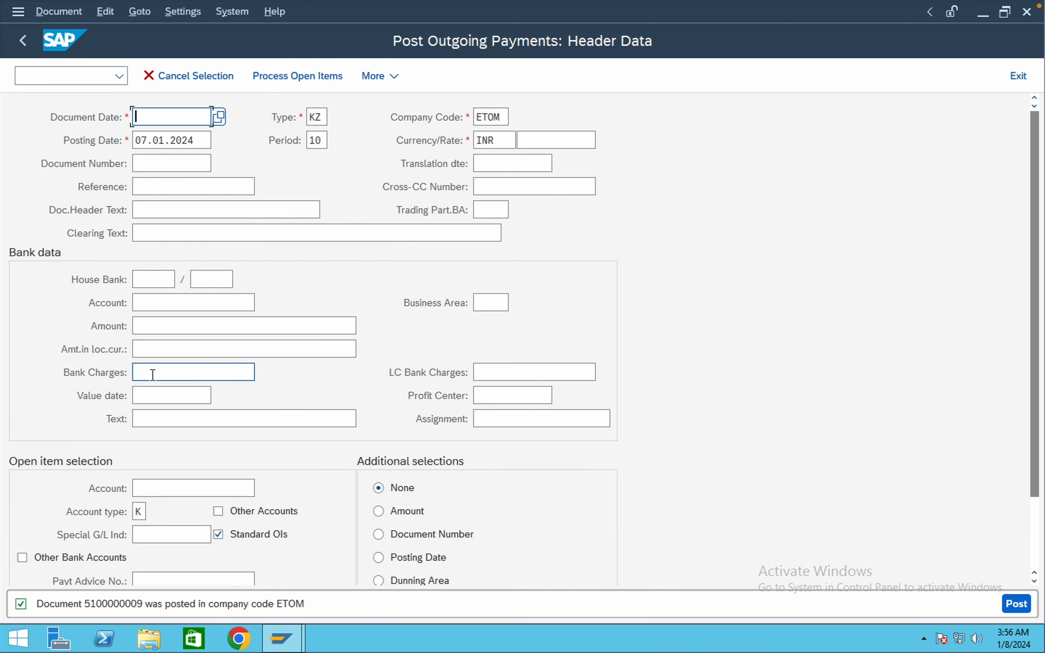
# - Check the vendor open items for company code ETOM again with transaction FBL1N
pyautogui.click(51, 75)
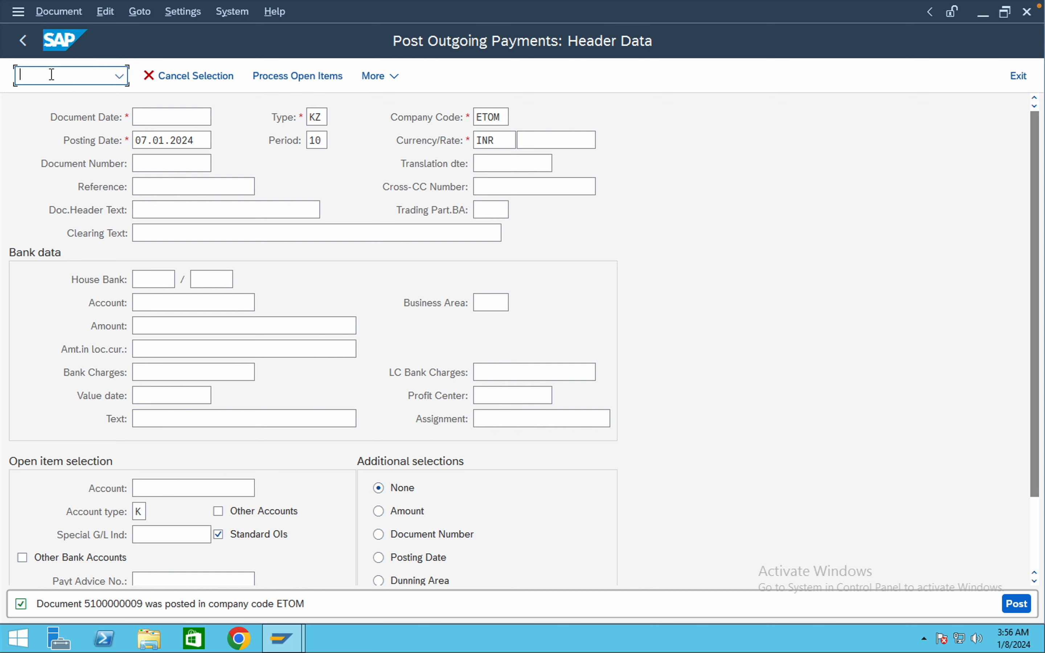
pyautogui.write('/nfbl1n')
pyautogui.press('Return')
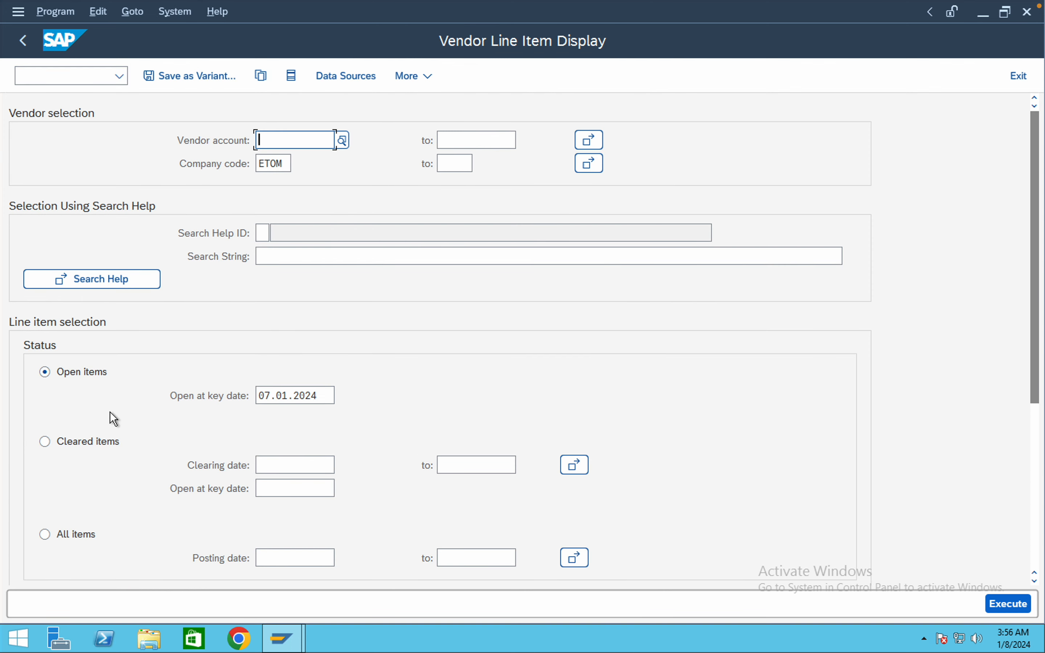
pyautogui.click(1015, 604)
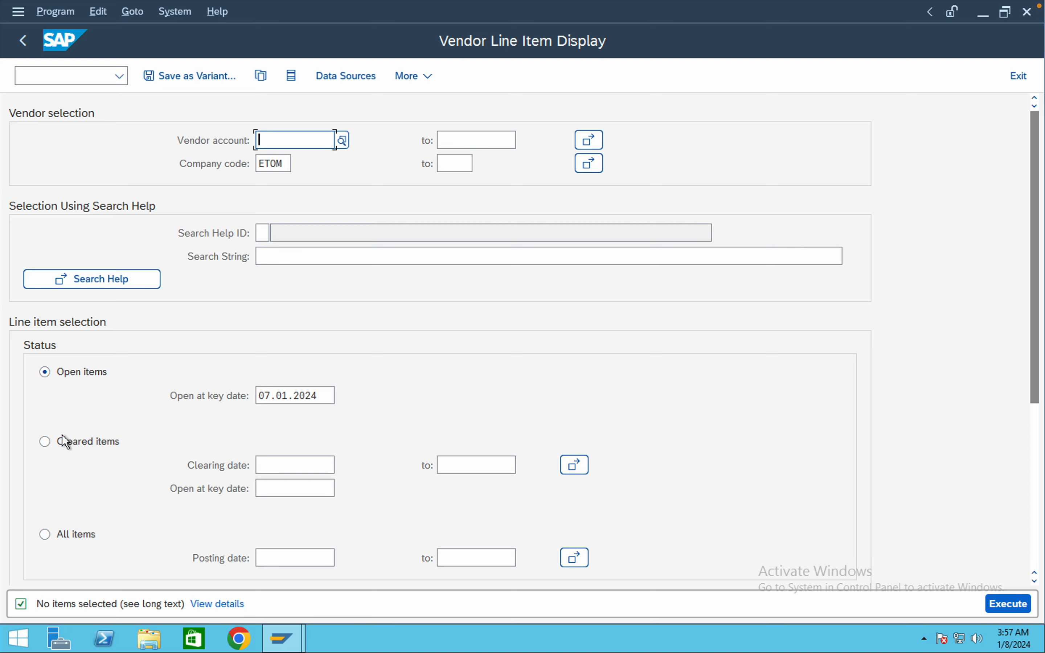
# - Change the line item status to cleared items and list them for company code ETOM
pyautogui.click(41, 448)
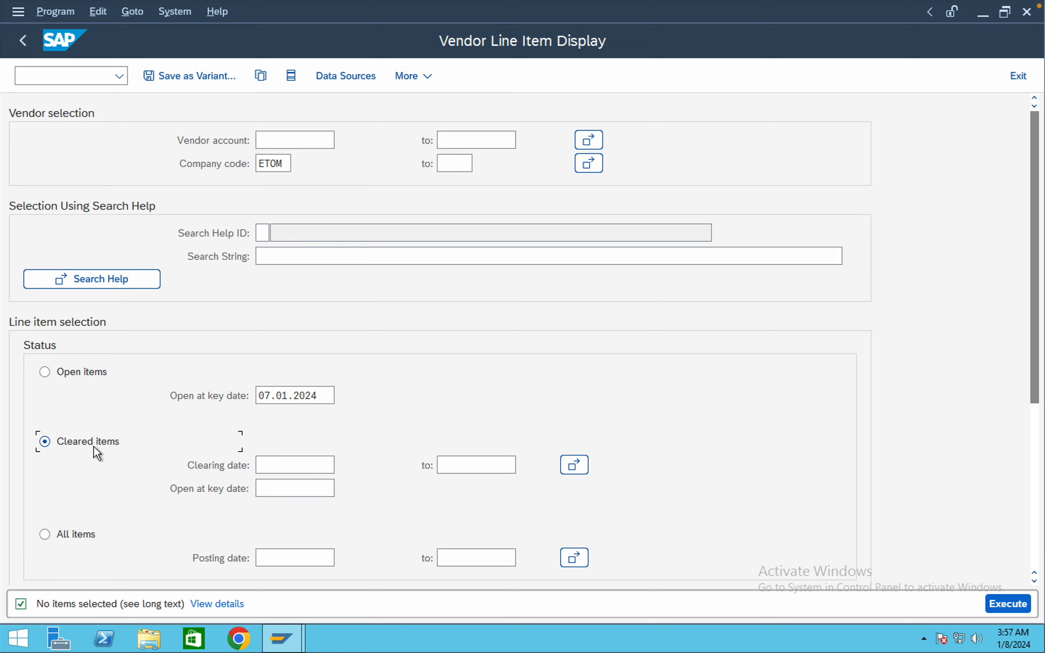
pyautogui.click(1008, 603)
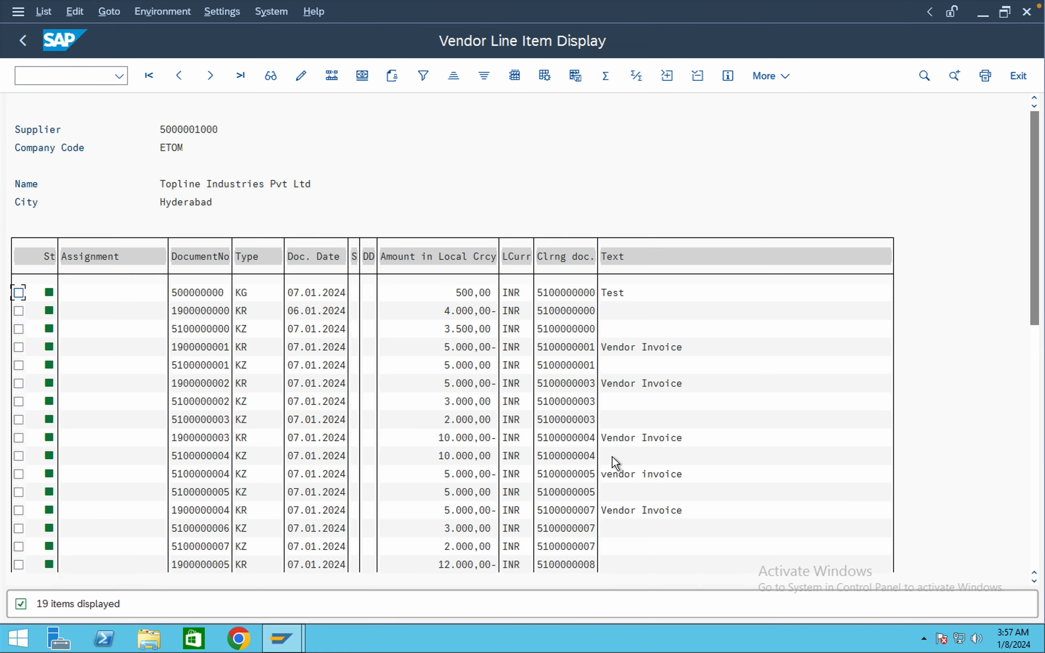
pyautogui.scroll(-5, 493, 467)
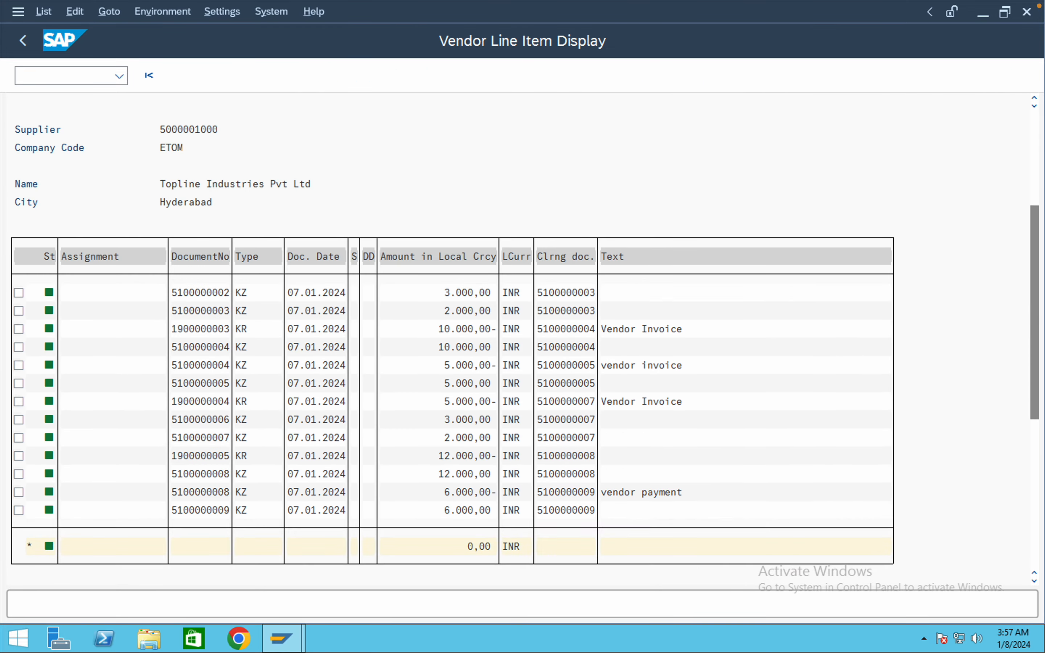
pyautogui.scroll(2, 493, 467)
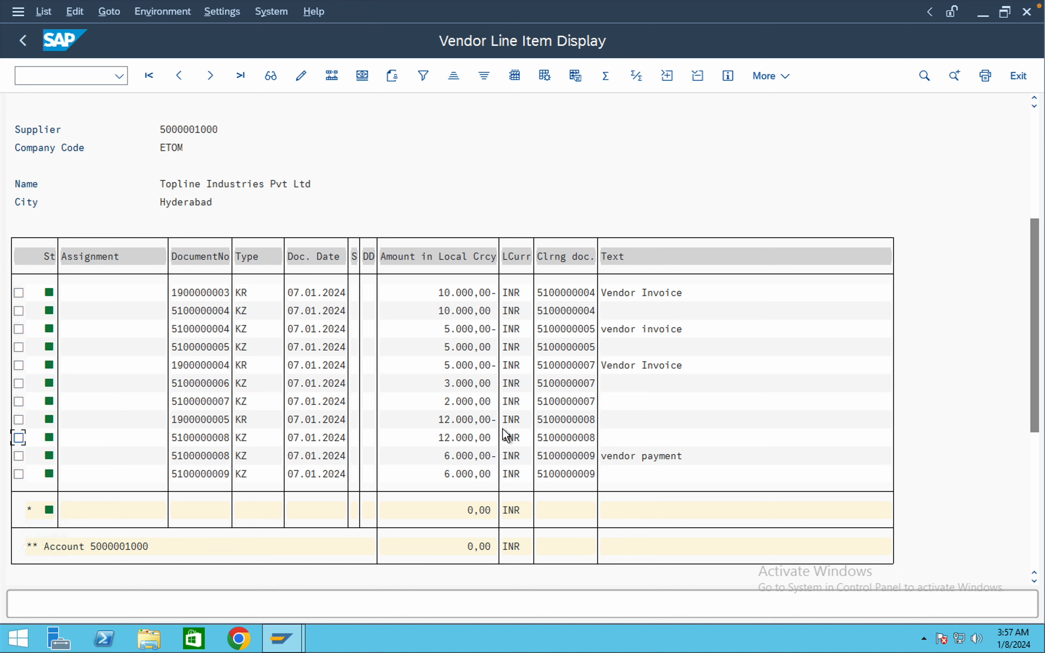
# - Compare the clearing documents of the 5000 INR partial payments with those of the 12000 INR invoice and its 6000 INR residual item
pyautogui.click(466, 366)
pyautogui.click(20, 367)
pyautogui.click(20, 367)
pyautogui.click(19, 365)
pyautogui.click(552, 424)
pyautogui.click(563, 474)
pyautogui.click(470, 365)
pyautogui.click(574, 366)
# - Switch from the remote SAP session to the Google Chrome window on the desktop
pyautogui.hotkey('ctrl', 'Up')
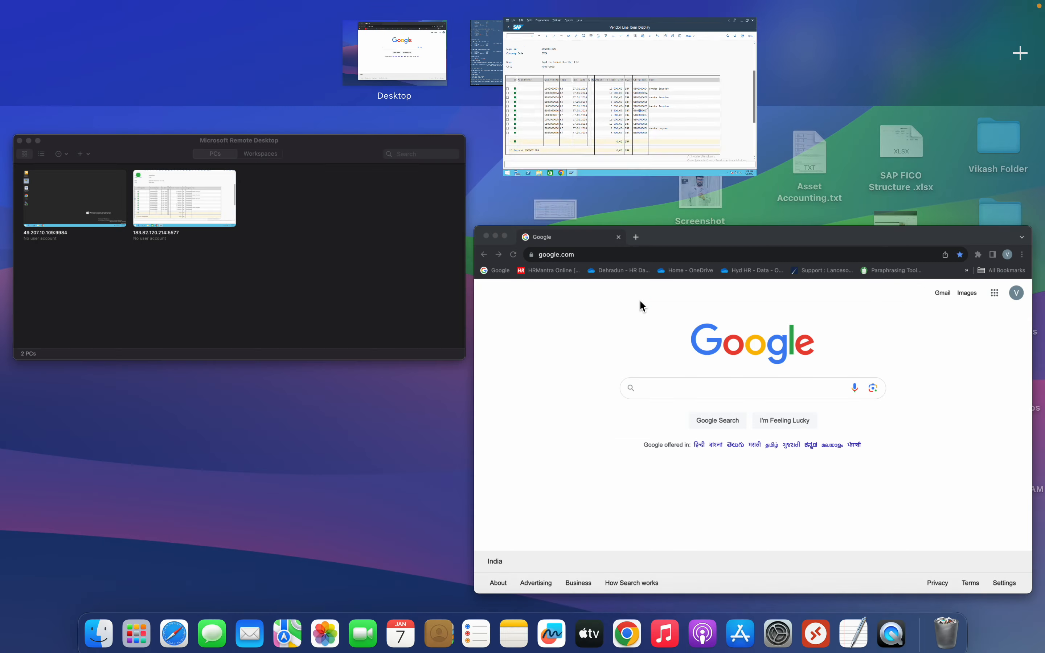
pyautogui.click(634, 301)
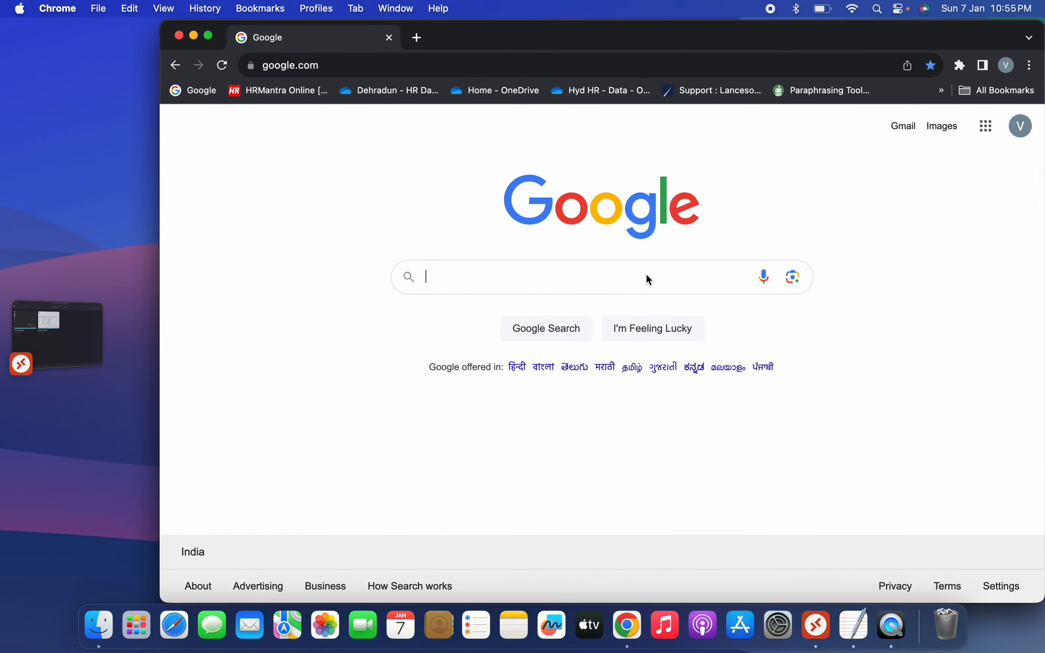